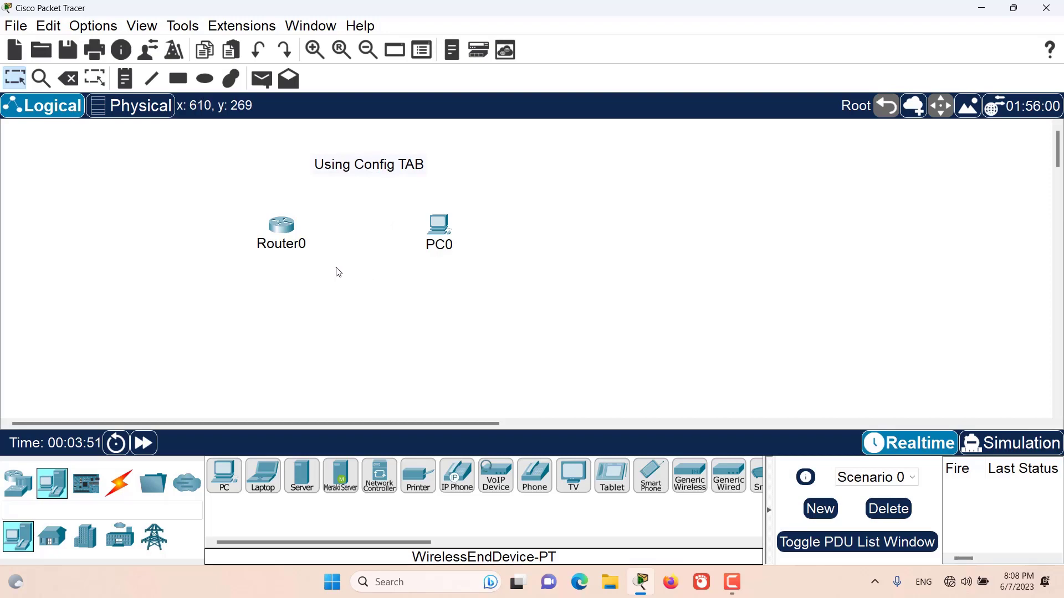
# - Open Router0's Config tab on Global Settings, showing display name Router0 and hostname Router
pyautogui.click(288, 229)
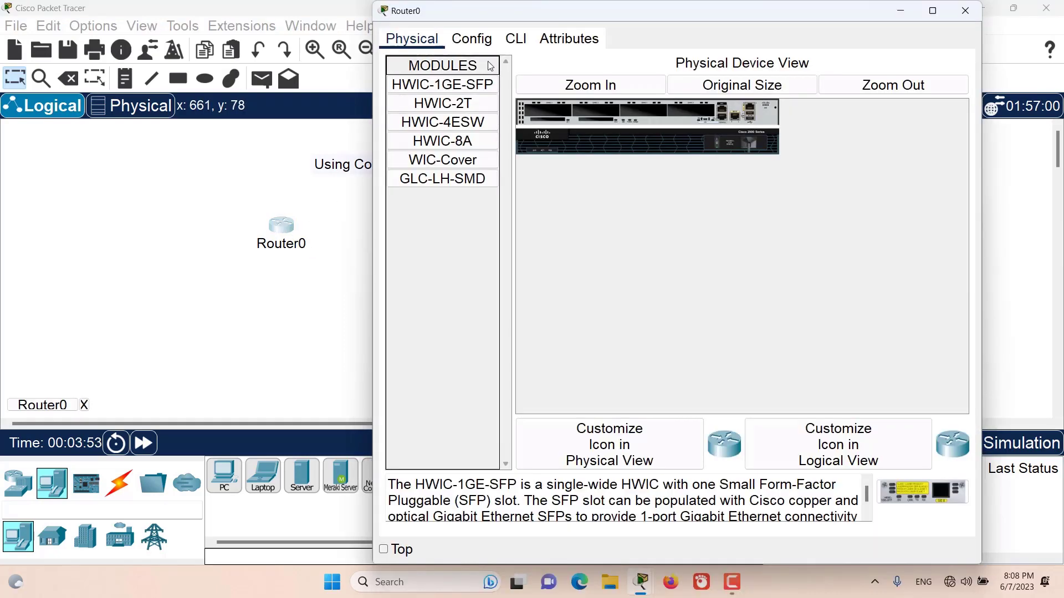
pyautogui.click(471, 38)
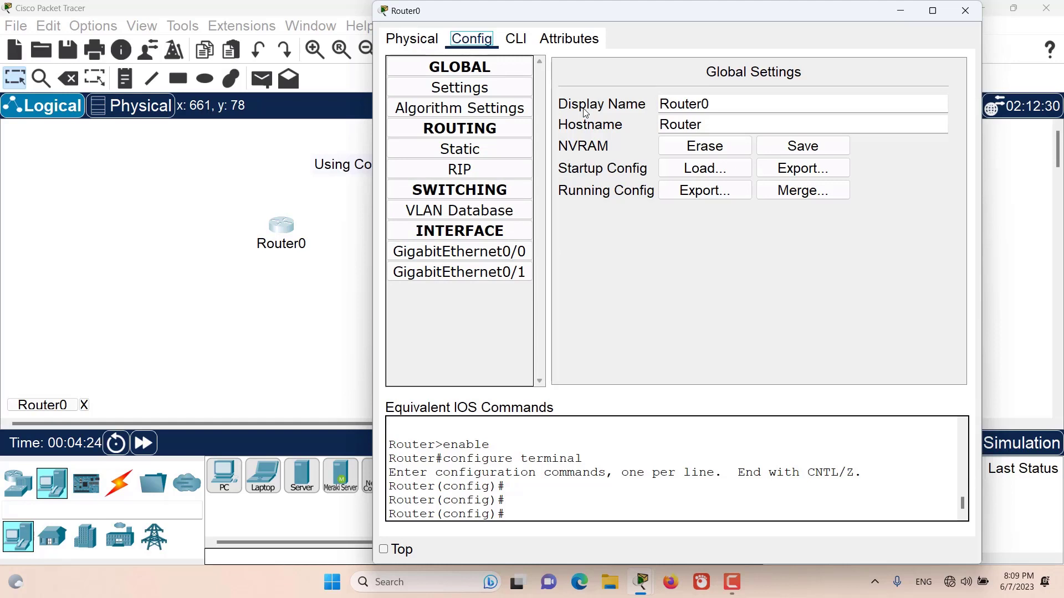
# - Collapse Router0's GLOBAL, ROUTING, SWITCHING and INTERFACE groups, then re-expand GLOBAL
pyautogui.click(494, 73)
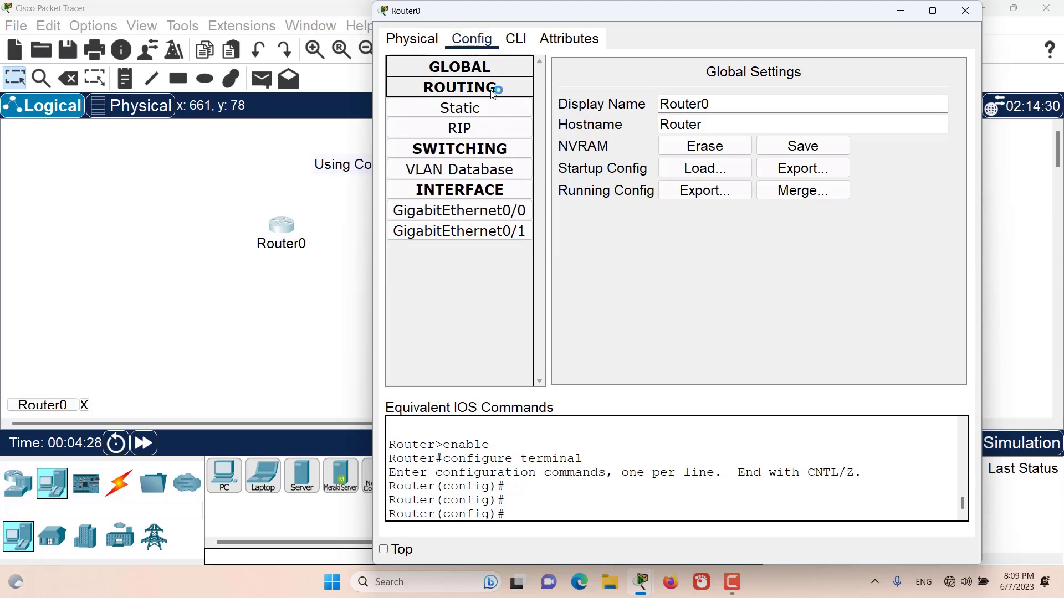
pyautogui.click(495, 87)
pyautogui.click(491, 116)
pyautogui.click(487, 130)
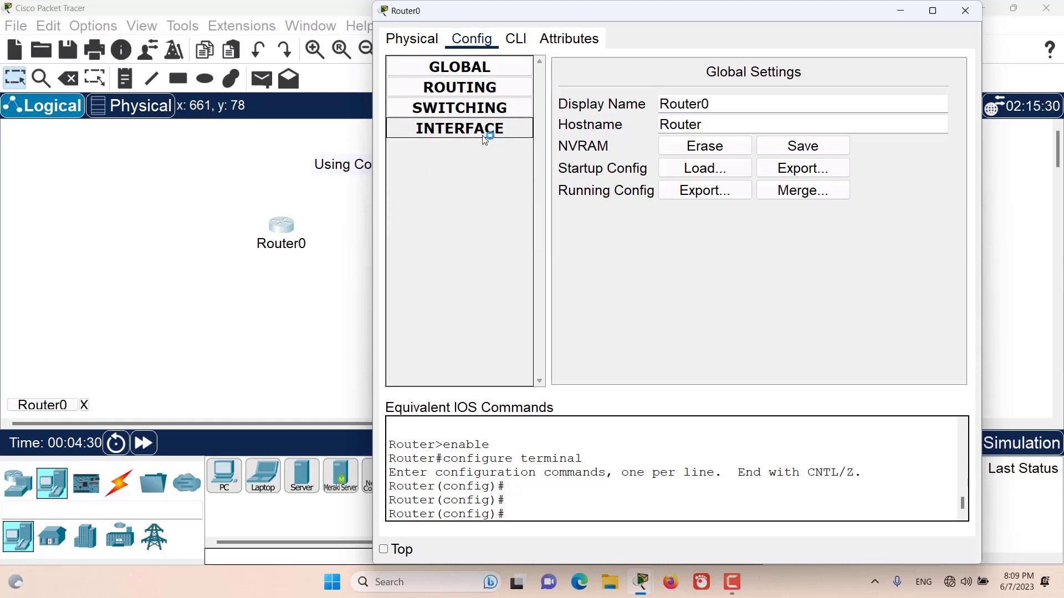
pyautogui.click(487, 71)
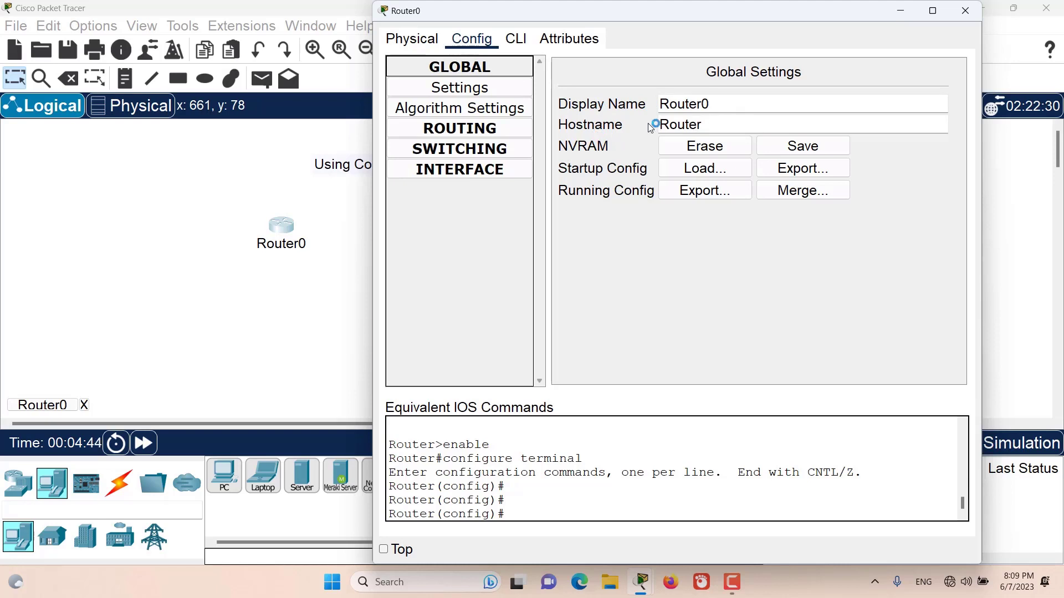
pyautogui.hotkey('shift', 'Tab')
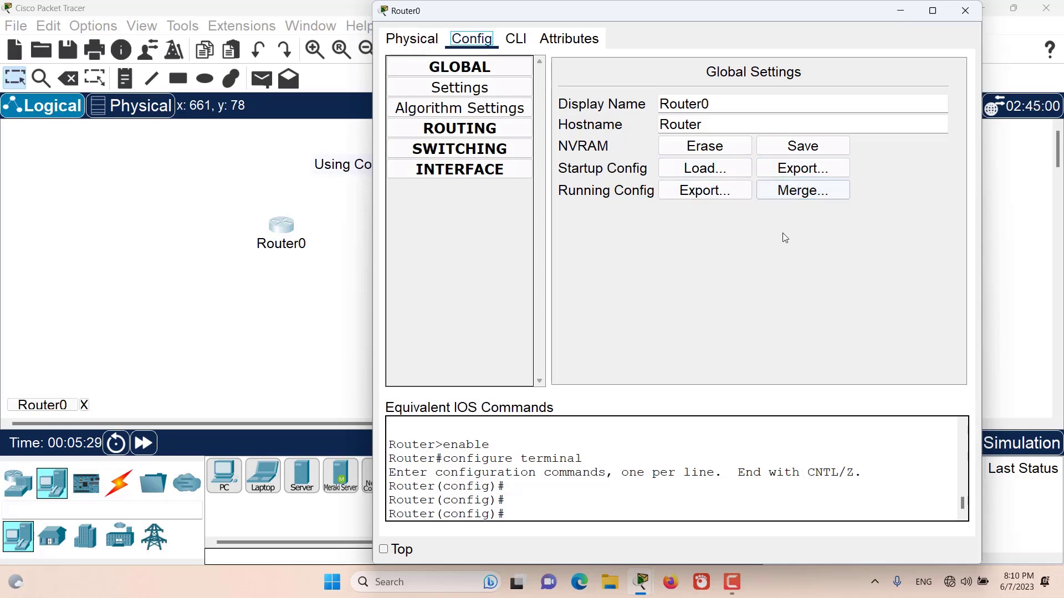
pyautogui.click(796, 172)
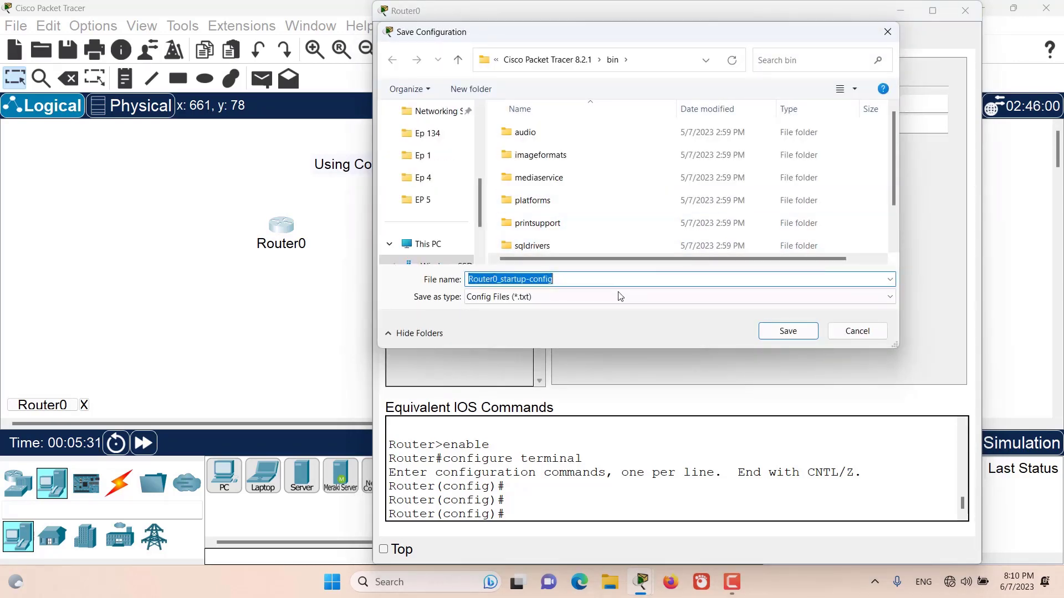
pyautogui.click(857, 336)
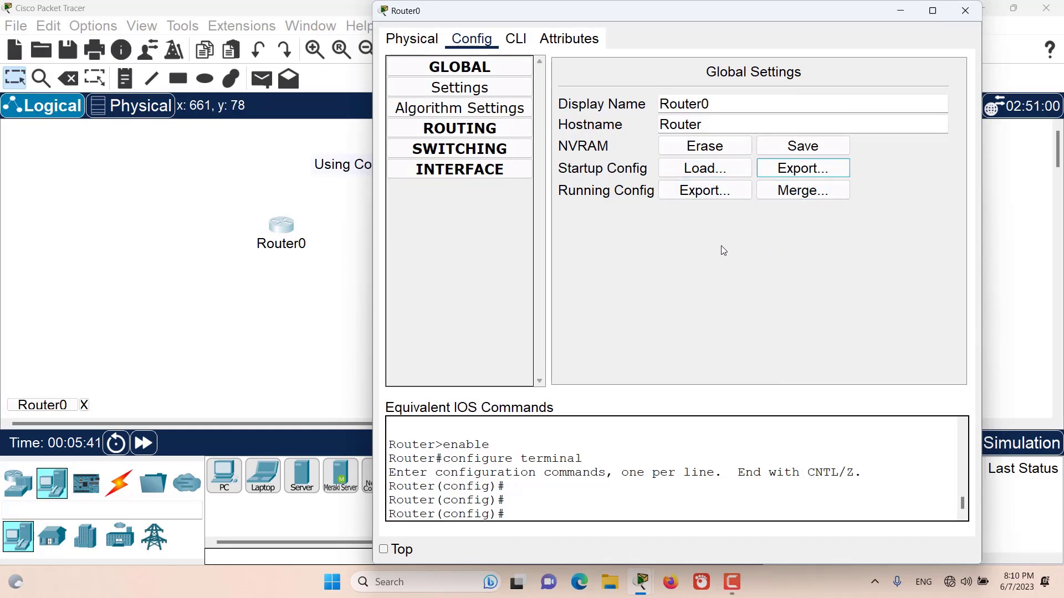
# - Expand ROUTING and SWITCHING, view VLAN Database, then show Router0's GigabitEthernet0/0 interface page
pyautogui.click(474, 133)
pyautogui.click(480, 194)
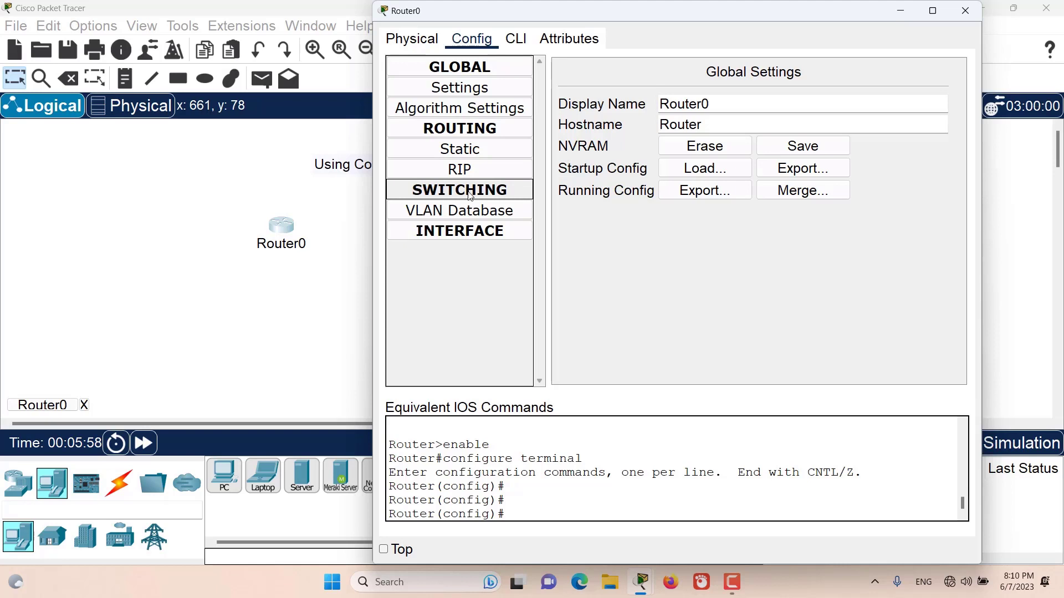
pyautogui.click(470, 215)
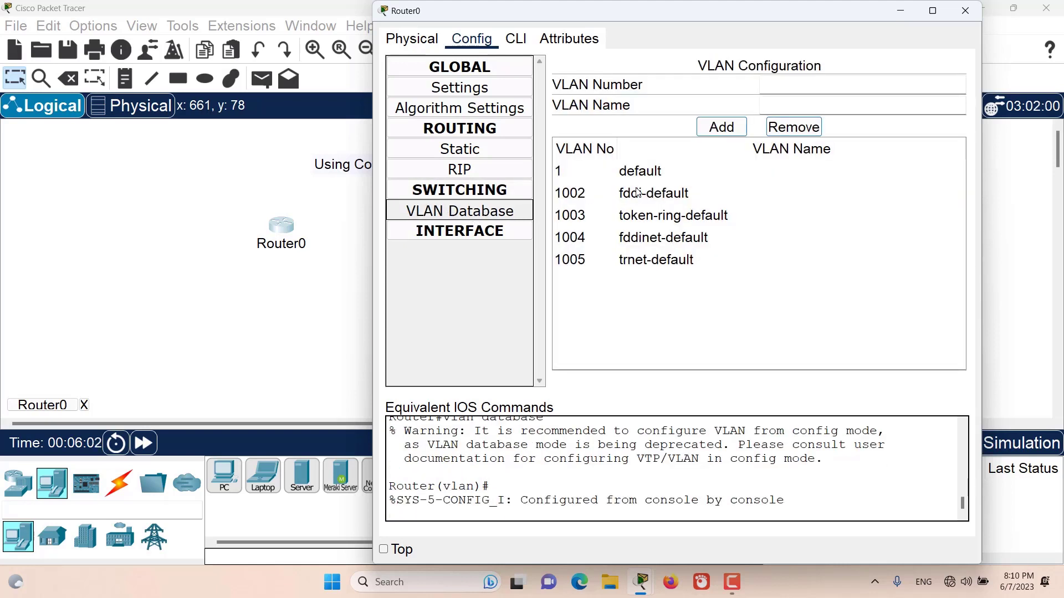
pyautogui.click(475, 232)
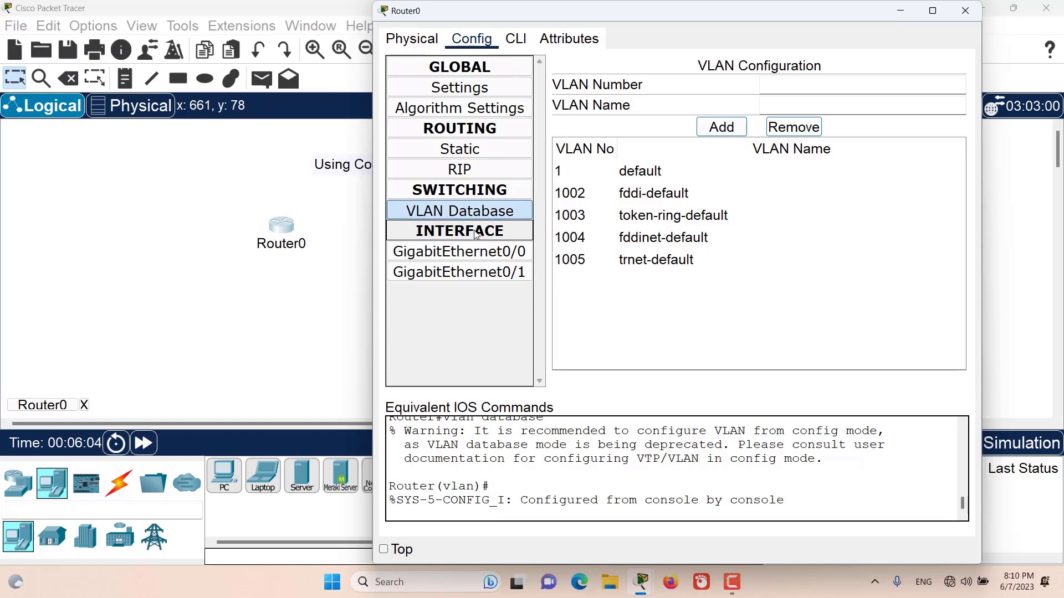
pyautogui.click(477, 252)
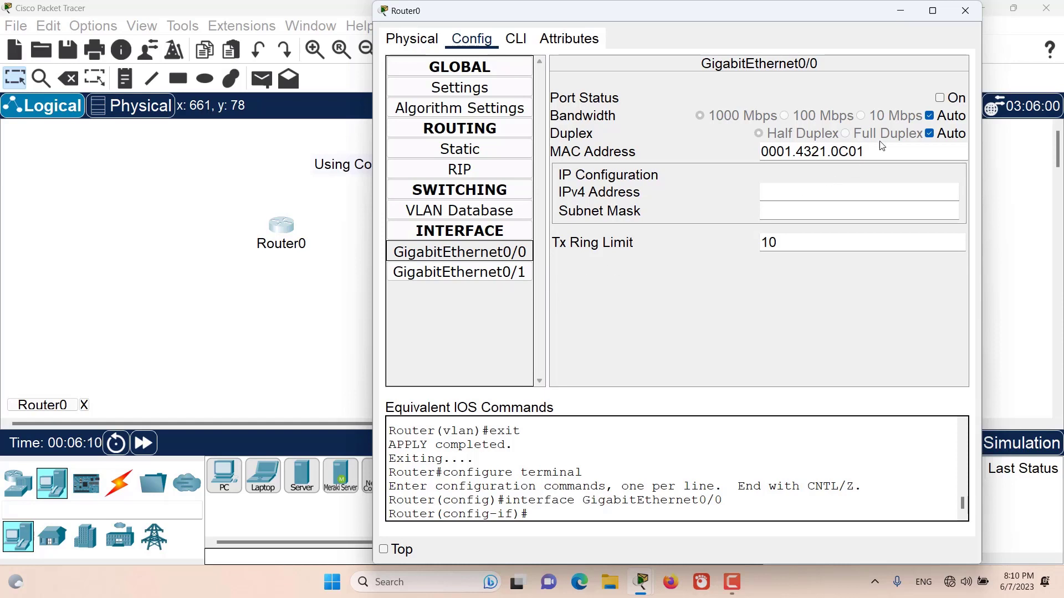
# - Turn GigabitEthernet0/0 on and inspect the no shutdown command and the MAC address
pyautogui.click(940, 97)
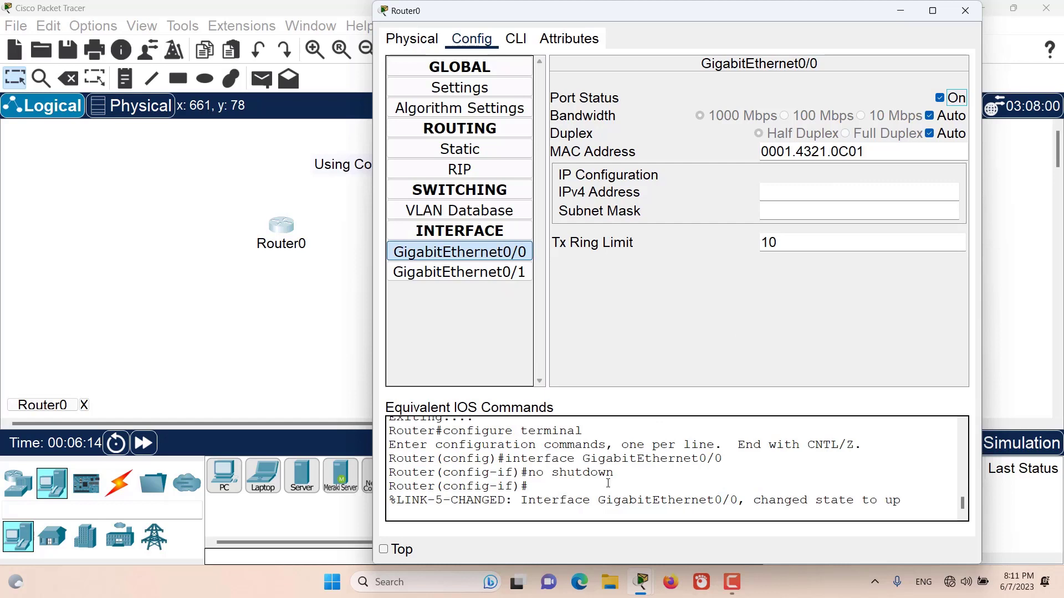
pyautogui.moveTo(613, 472); pyautogui.dragTo(528, 472)
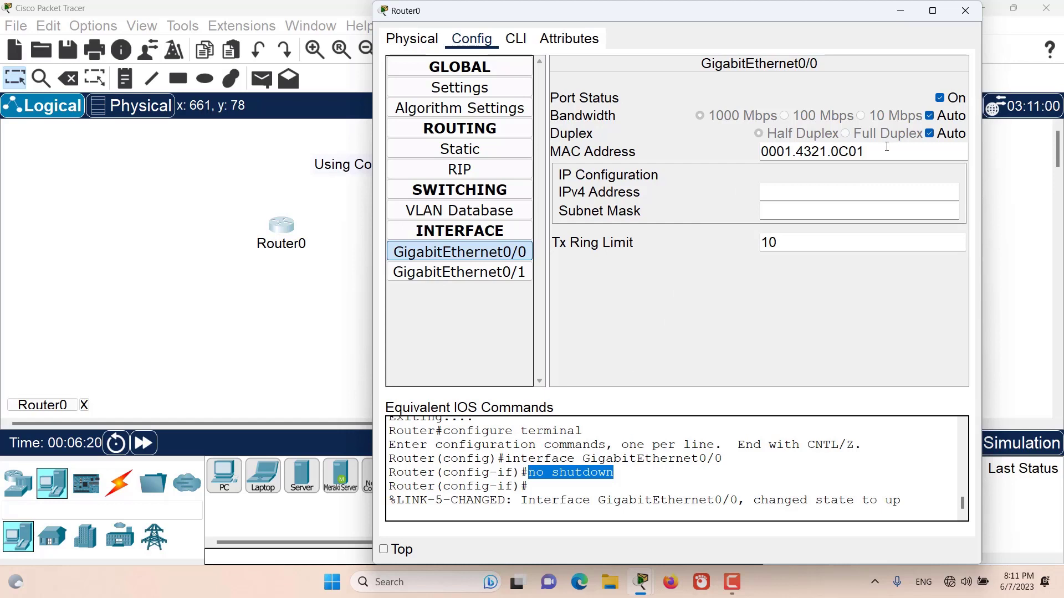
pyautogui.moveTo(886, 147); pyautogui.dragTo(755, 151)
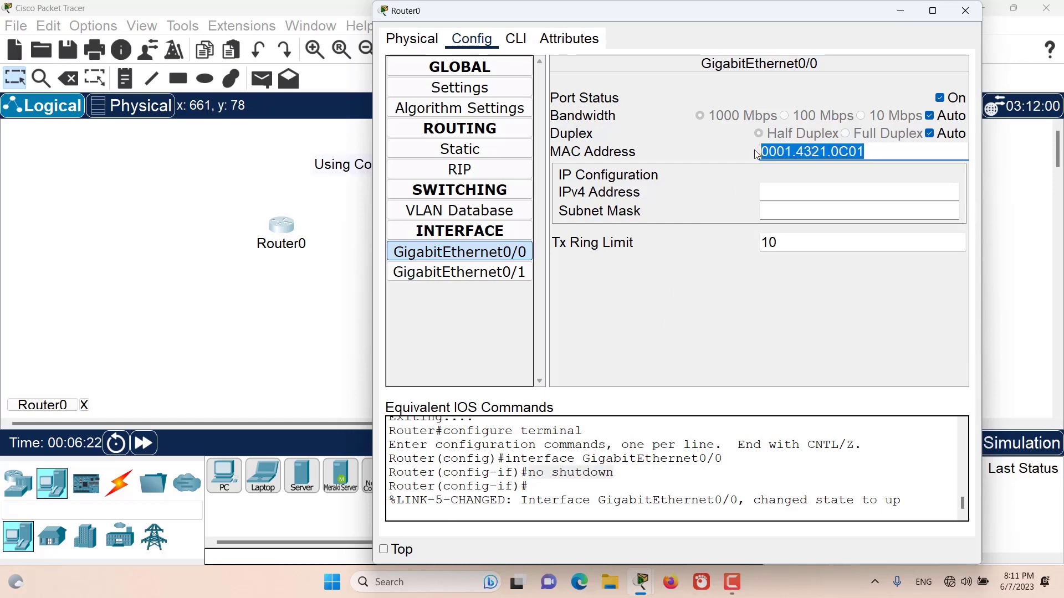
pyautogui.click(882, 157)
pyautogui.moveTo(883, 155); pyautogui.dragTo(749, 175)
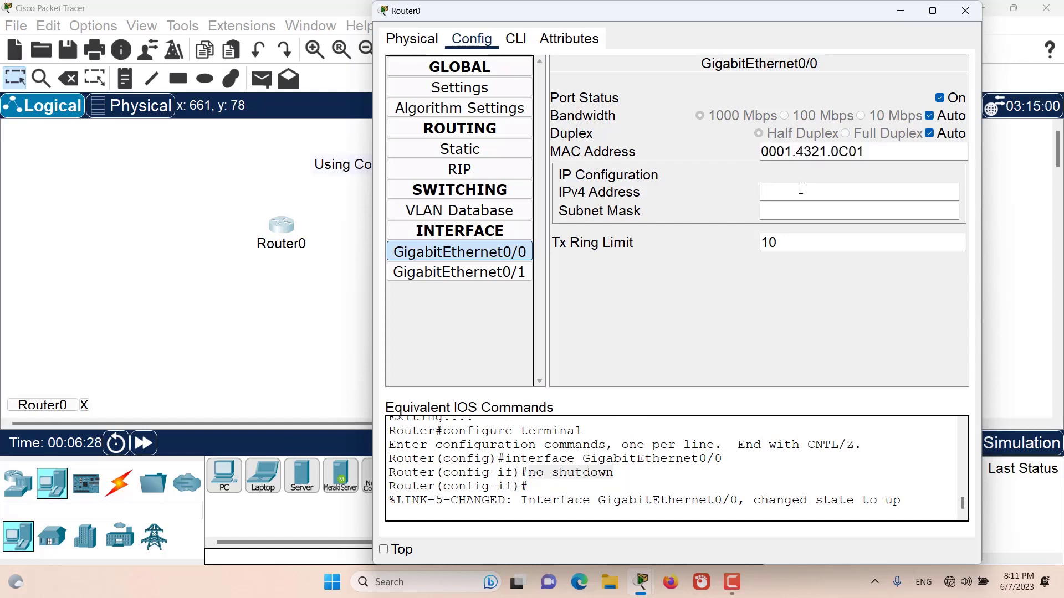
# - Assign IPv4 192.168.1.1 with mask 255.255.255.0, then close Router0's window
pyautogui.write('192.168.1')
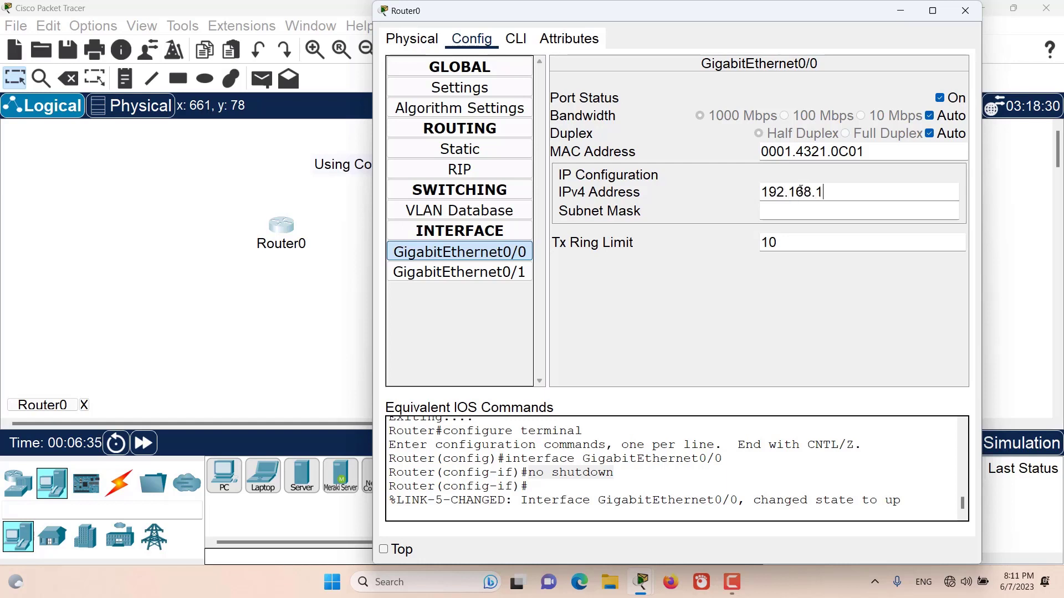
pyautogui.write('.1')
pyautogui.click(826, 213)
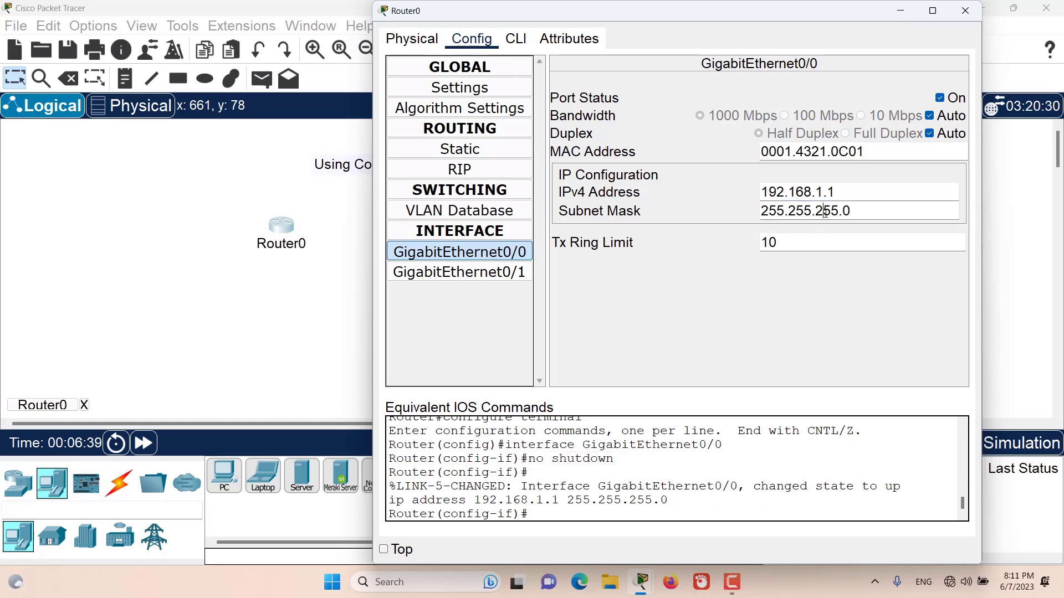
pyautogui.moveTo(873, 209); pyautogui.dragTo(723, 209)
pyautogui.click(712, 208)
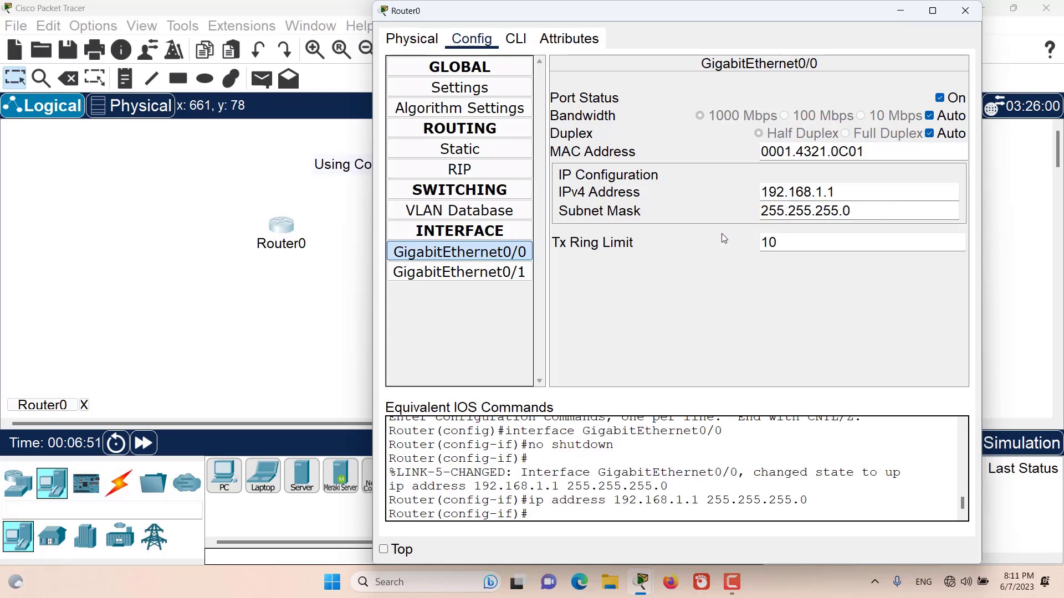
pyautogui.click(968, 18)
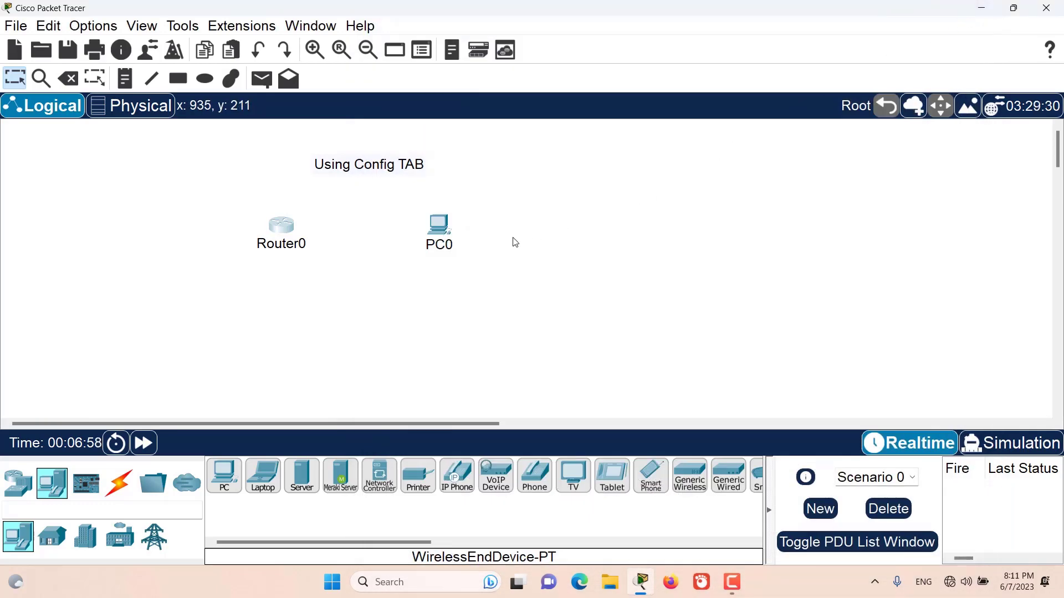
# - Open PC0's Config tab and collapse its groups, re-expanding the global settings
pyautogui.click(447, 223)
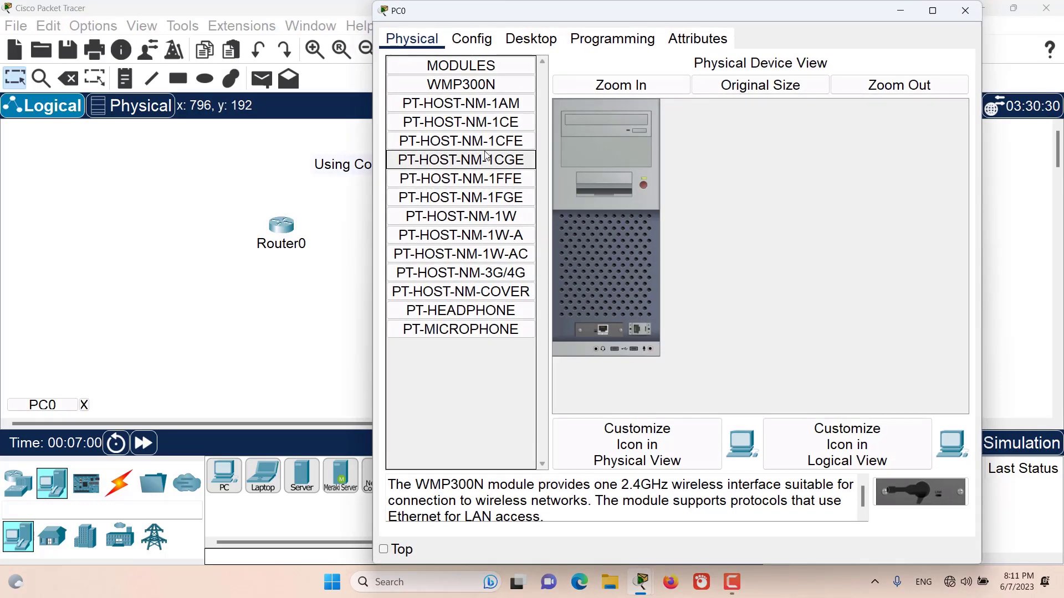
pyautogui.click(489, 45)
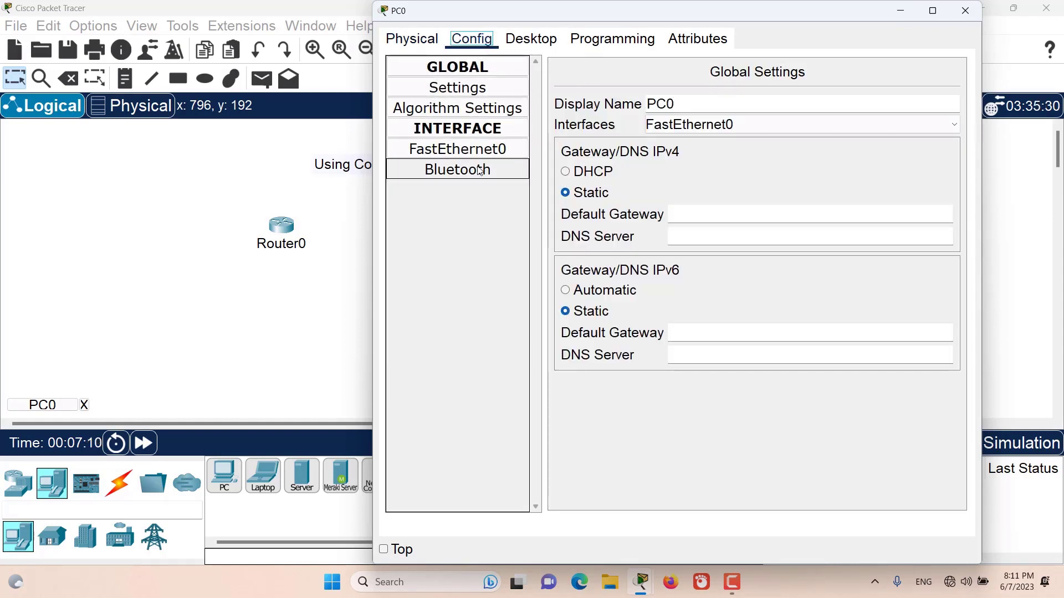
pyautogui.click(459, 66)
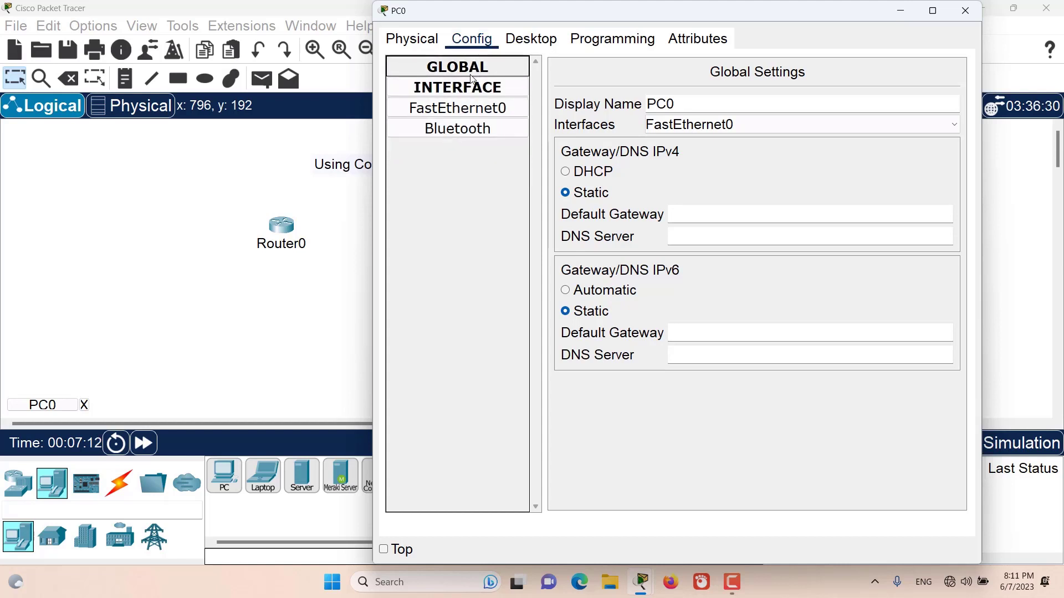
pyautogui.click(462, 89)
pyautogui.click(471, 68)
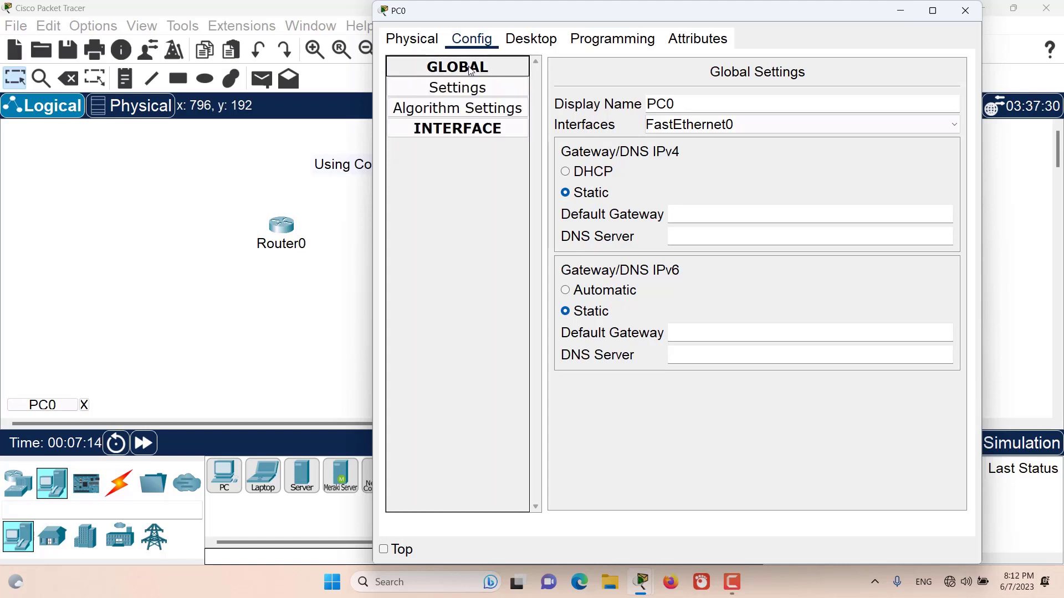
# - Check PC0's display name and interface list, then show the FastEthernet0 settings
pyautogui.click(728, 106)
pyautogui.doubleClick(728, 106)
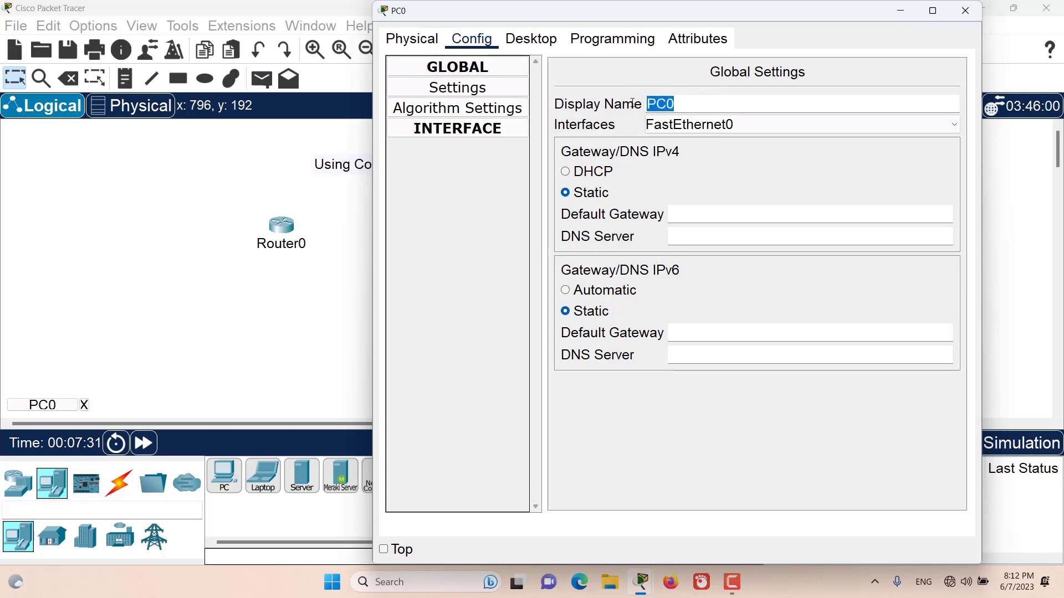
pyautogui.click(784, 125)
pyautogui.click(771, 172)
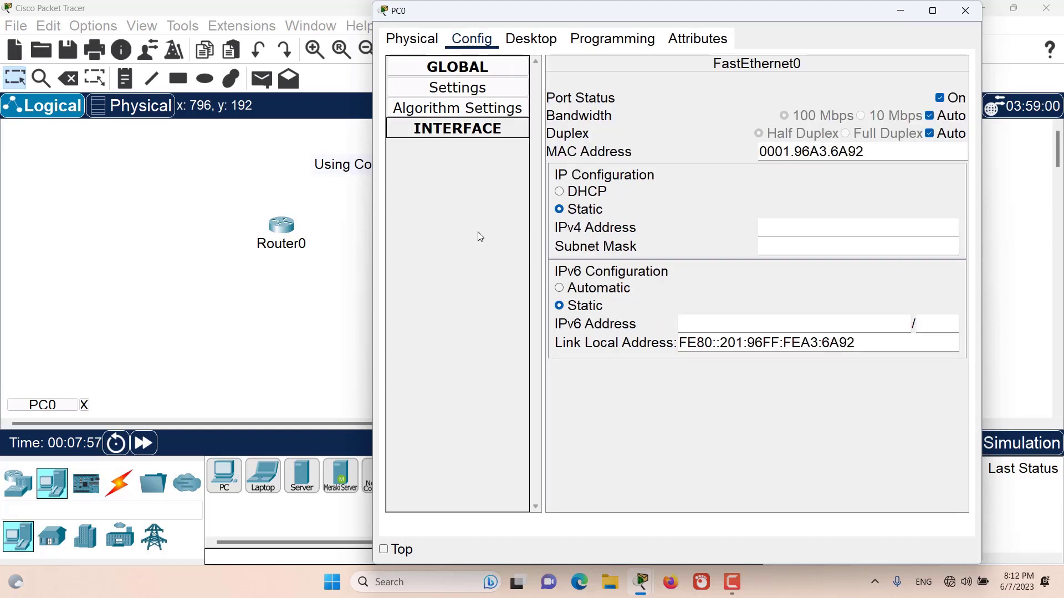
pyautogui.click(474, 130)
pyautogui.click(477, 157)
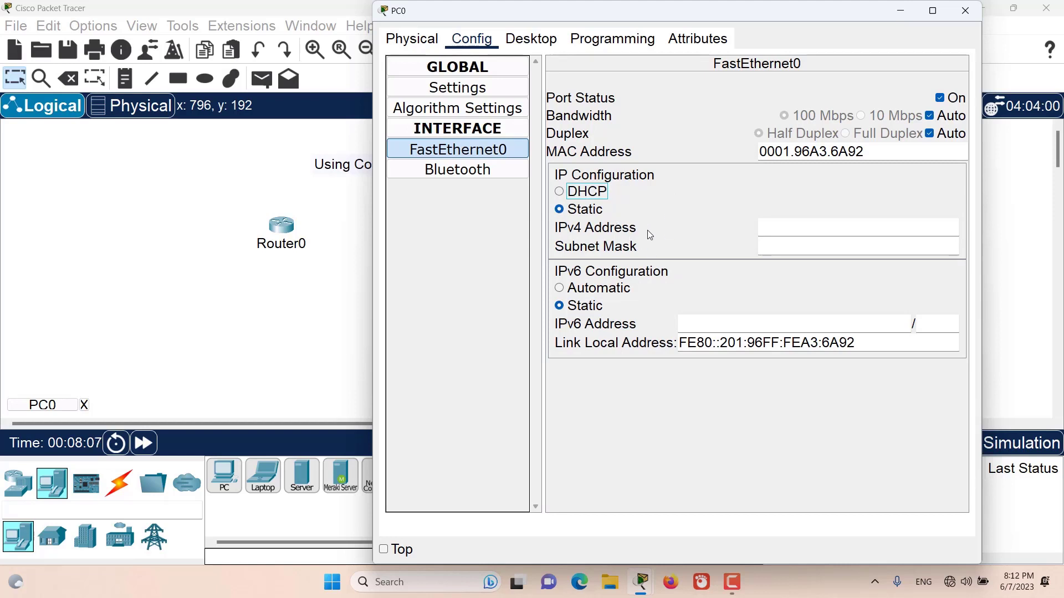
# - Give PC0's FastEthernet0 IPv4 192.168.1.2 with mask 255.255.255.0 and close the window
pyautogui.click(800, 228)
pyautogui.write('192.16')
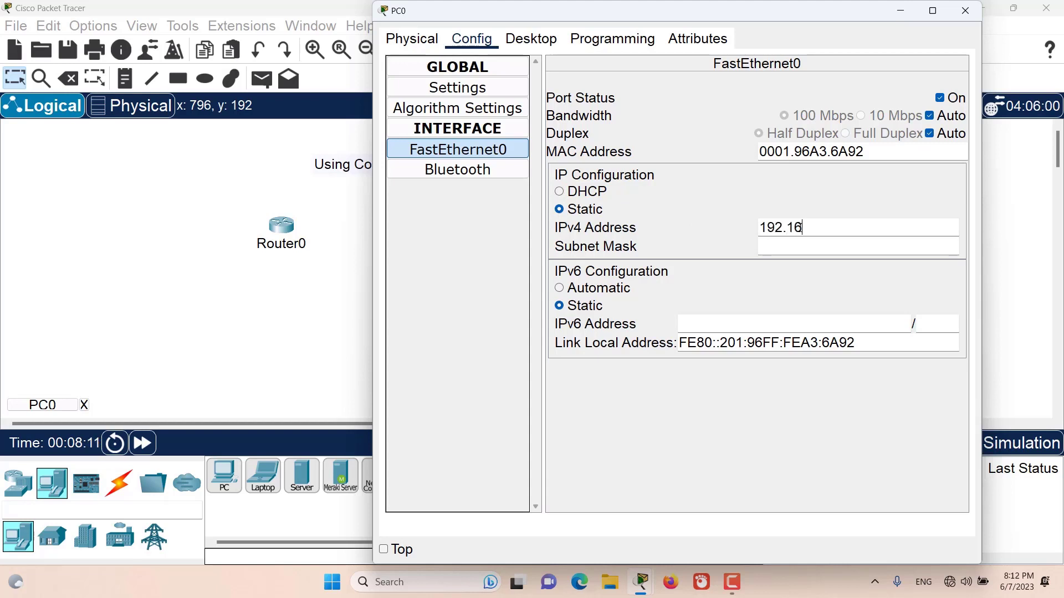
pyautogui.write('8.1.2')
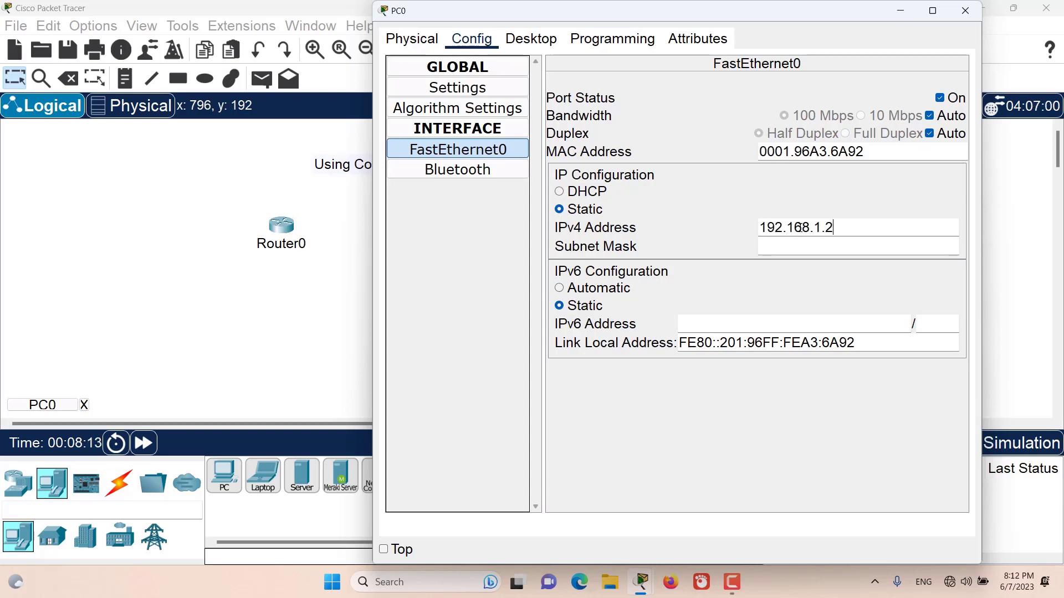
pyautogui.press('Tab')
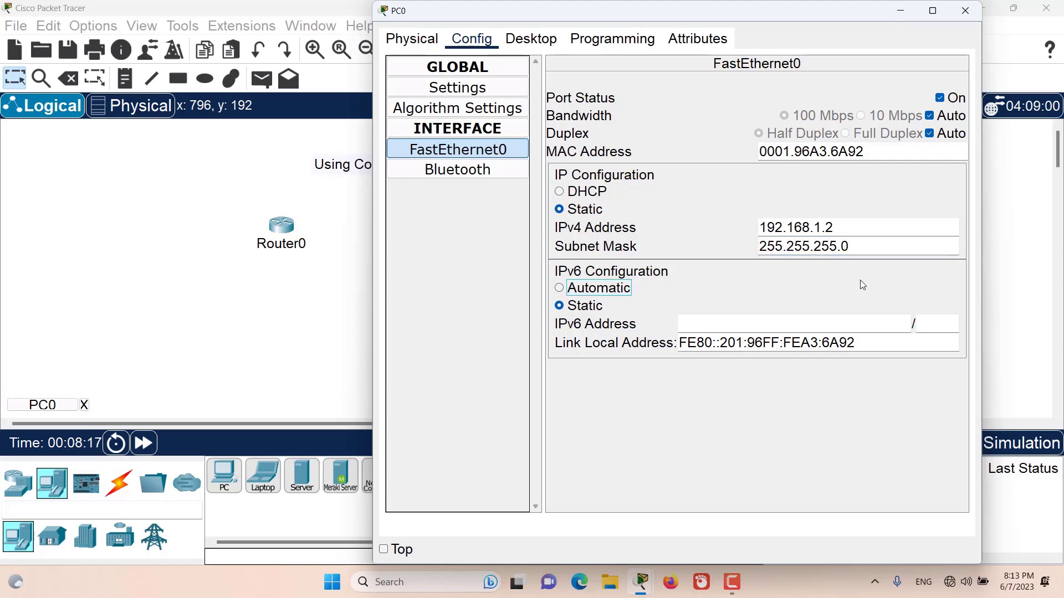
pyautogui.click(719, 222)
pyautogui.click(966, 11)
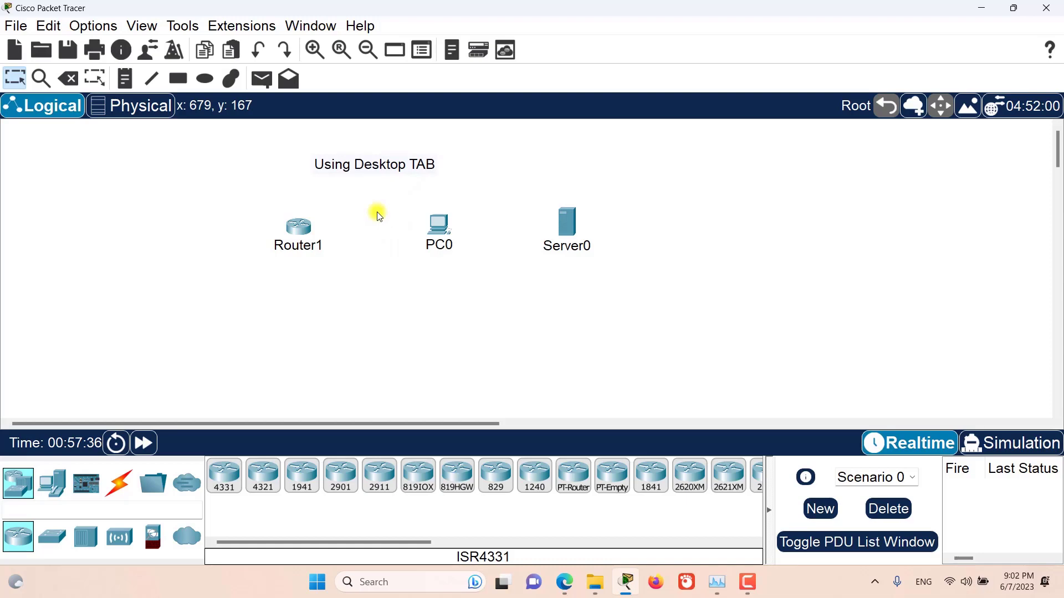
# - Glance at Router1's window, then show PC0's Desktop tab and move the window left
pyautogui.click(302, 227)
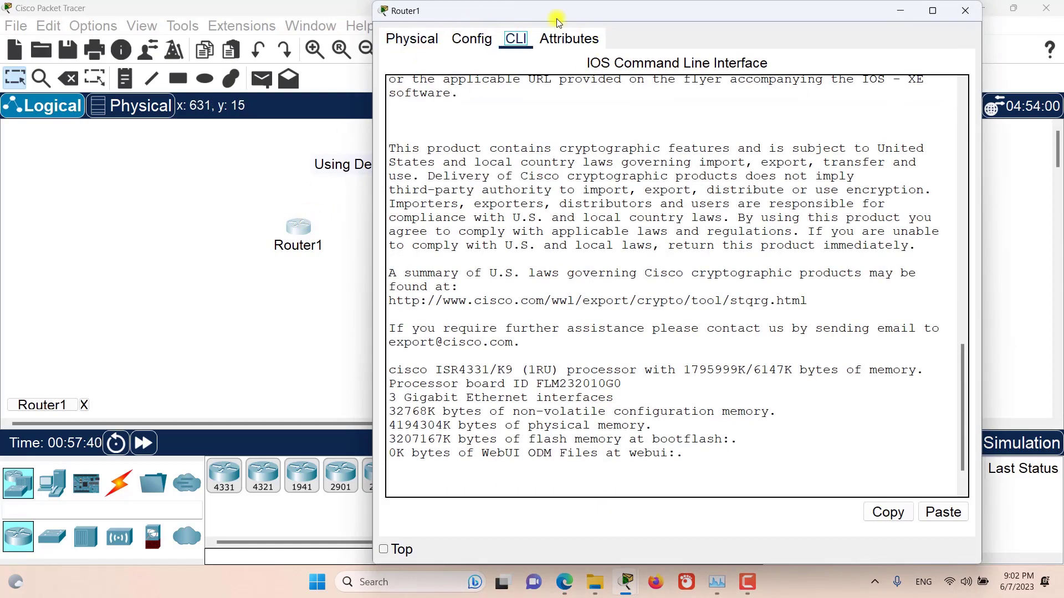
pyautogui.click(965, 11)
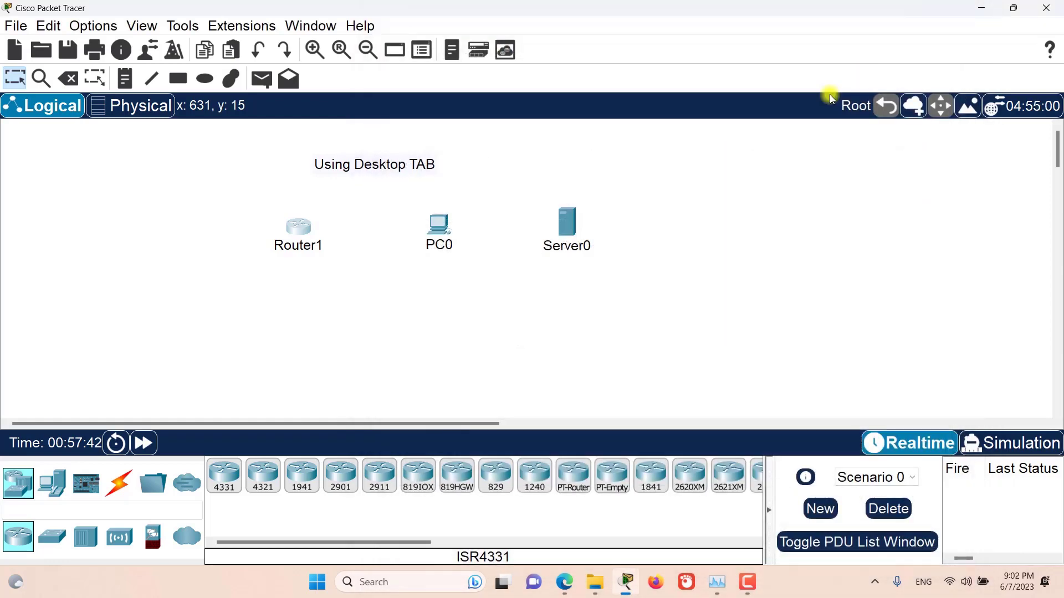
pyautogui.click(444, 225)
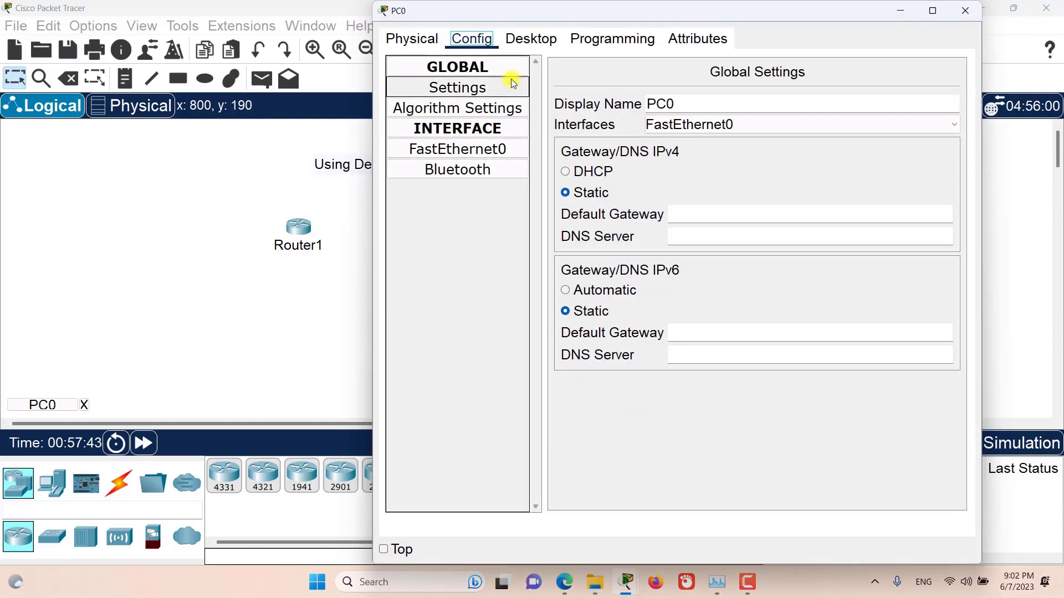
pyautogui.click(528, 44)
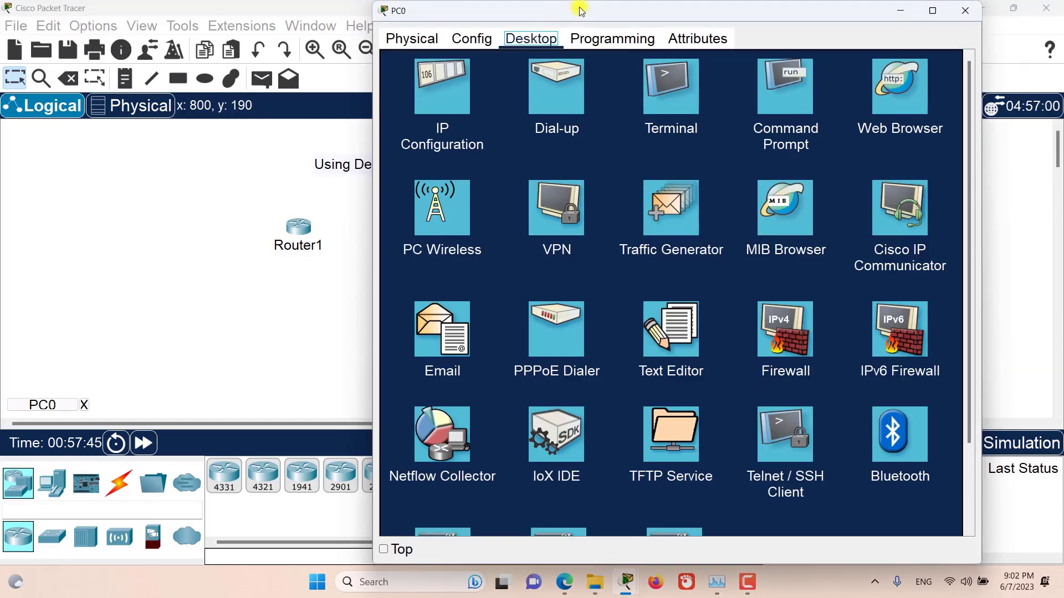
pyautogui.moveTo(579, 7); pyautogui.dragTo(484, 35)
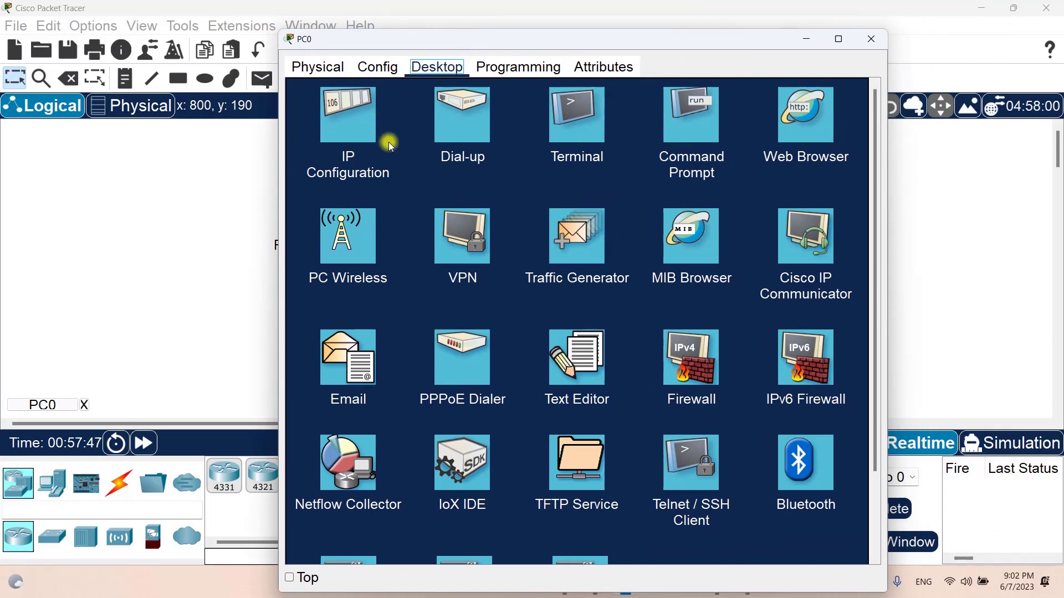
# - In PC0's IP Configuration, set Static addressing with IPv4 192.168.2.5 and mask 255.255.255.0
pyautogui.click(362, 115)
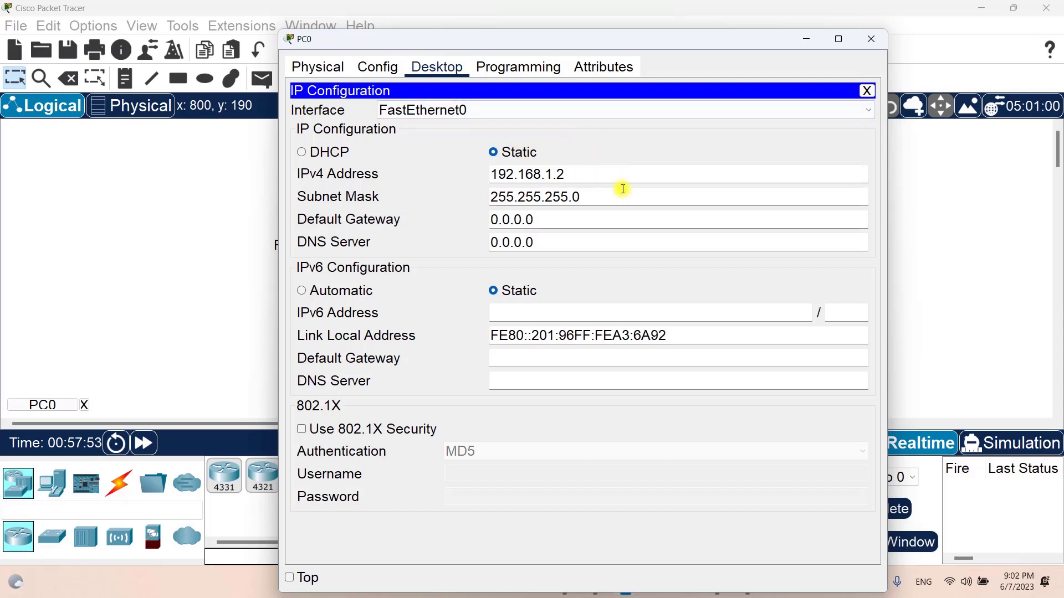
pyautogui.click(300, 152)
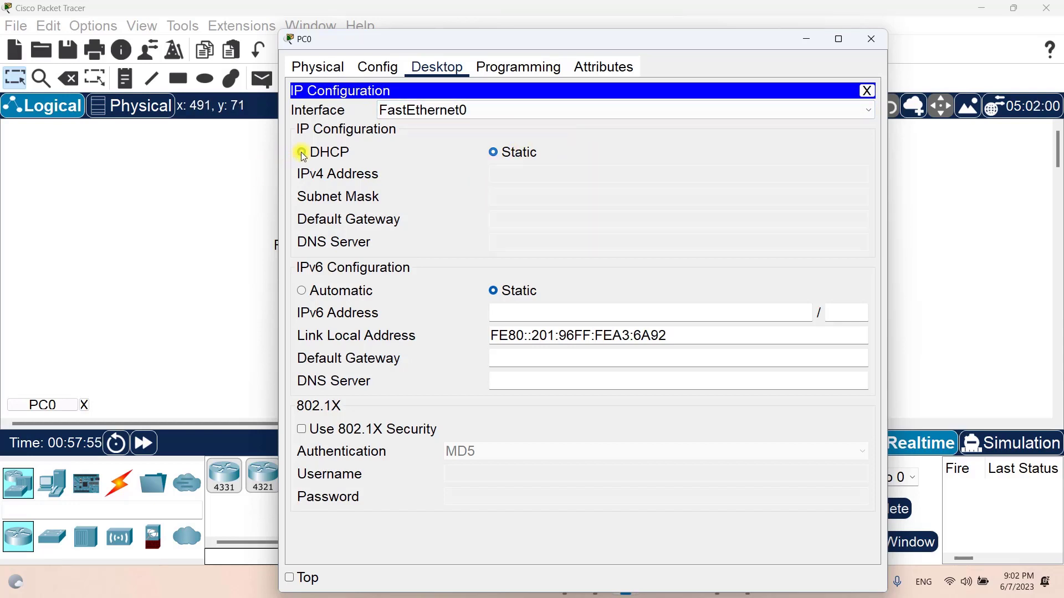
pyautogui.click(507, 156)
pyautogui.click(530, 175)
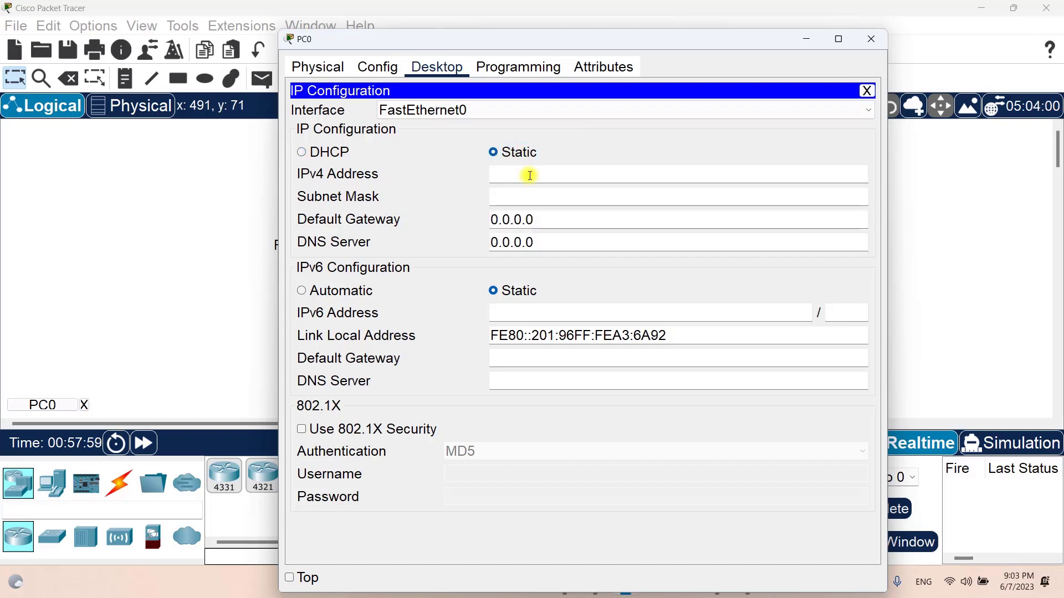
pyautogui.write('192.168.2.')
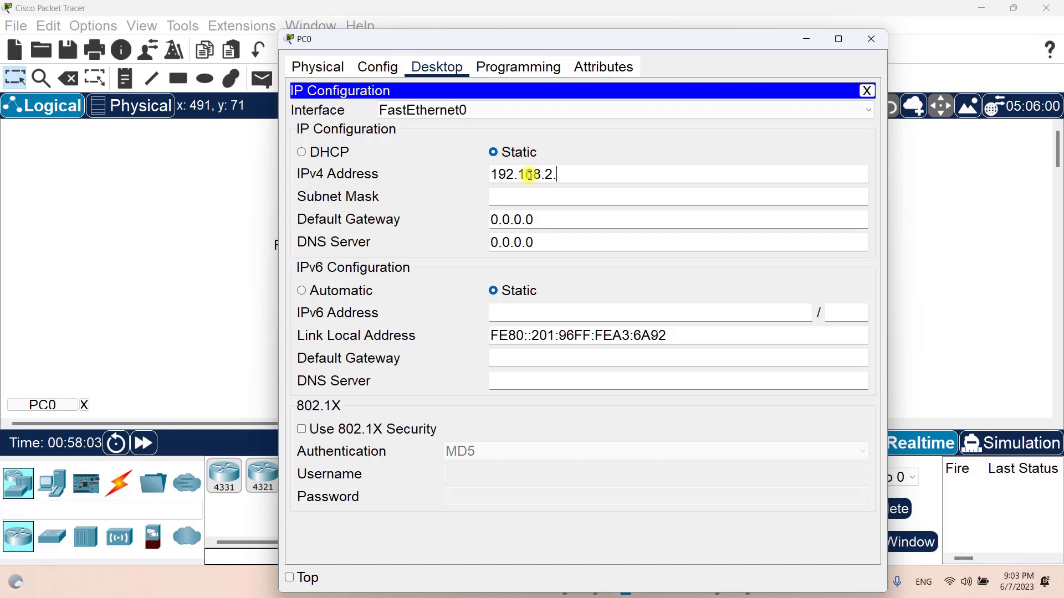
pyautogui.write('5')
pyautogui.press('Tab')
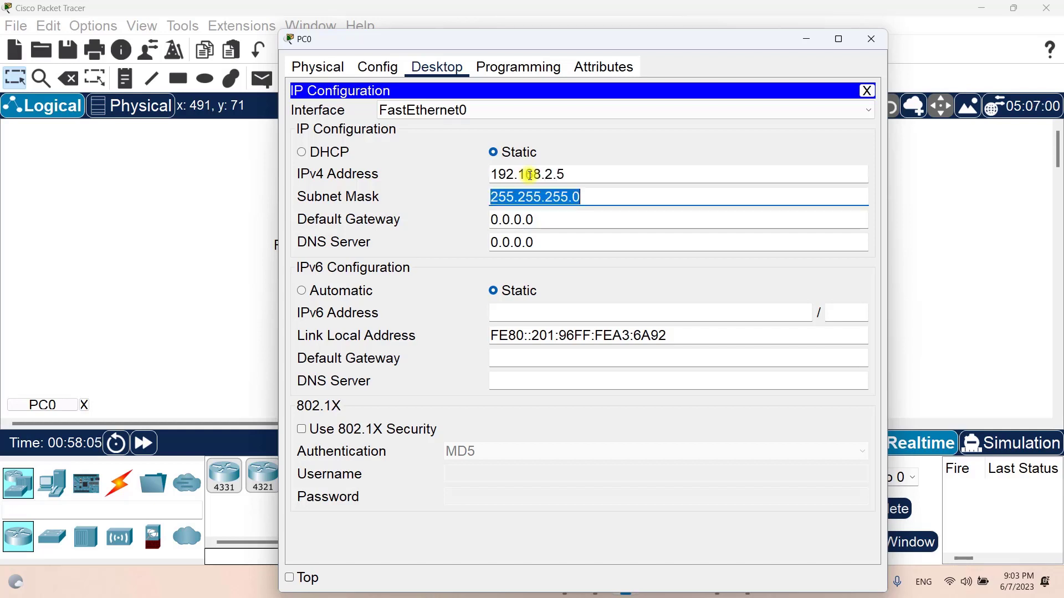
# - Set PC0's default gateway to 192.168.2.1 and close the IP Configuration panel
pyautogui.click(596, 173)
pyautogui.moveTo(596, 173); pyautogui.dragTo(456, 181)
pyautogui.hotkey('ctrl', 'c')
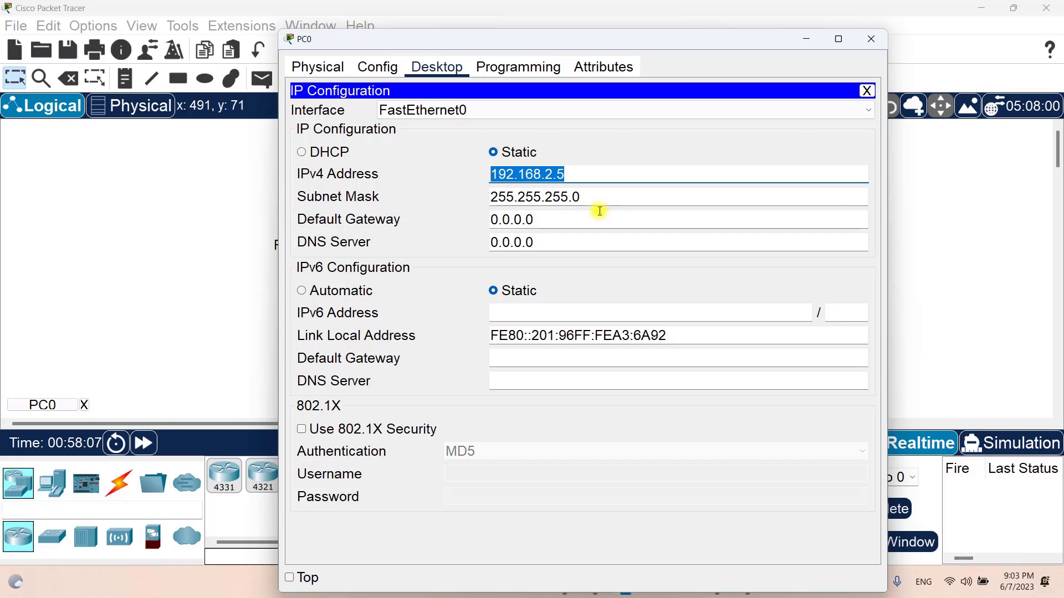
pyautogui.moveTo(531, 219); pyautogui.dragTo(465, 219)
pyautogui.hotkey('ctrl', 'v')
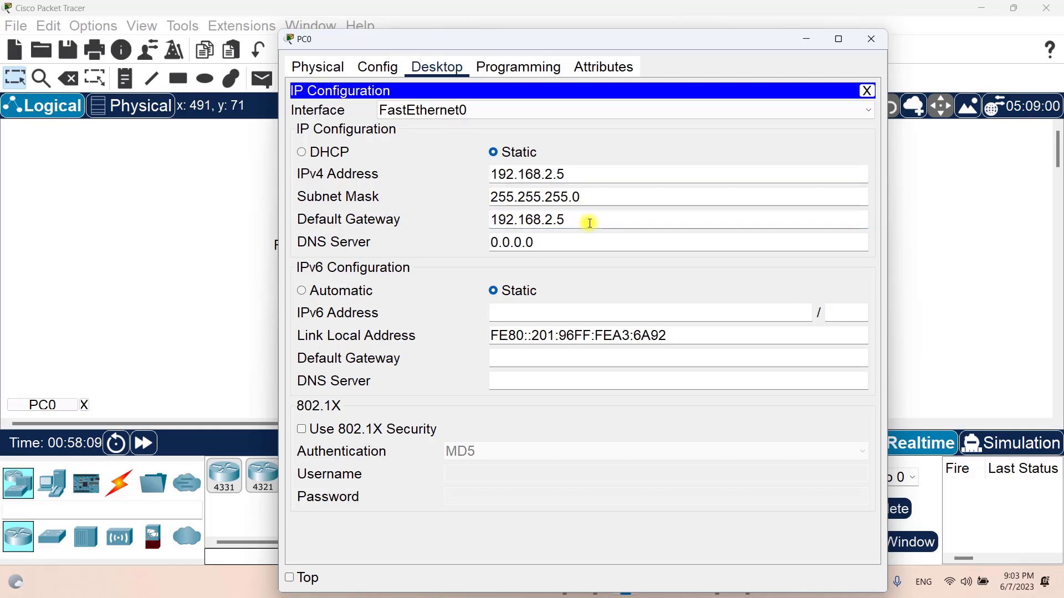
pyautogui.write('1')
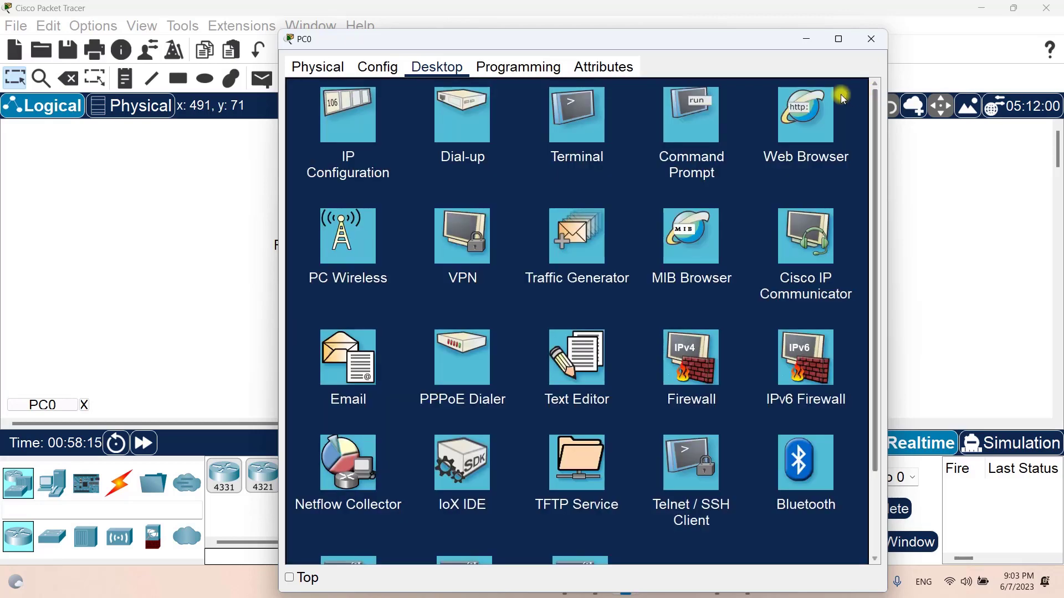
pyautogui.click(868, 90)
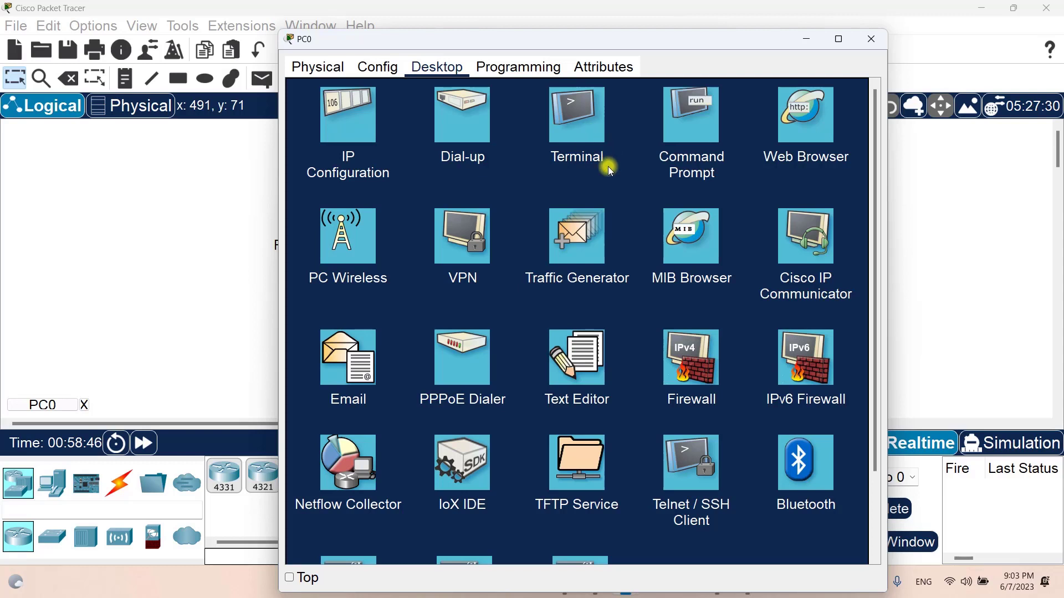
pyautogui.click(698, 135)
pyautogui.write('ipconfig')
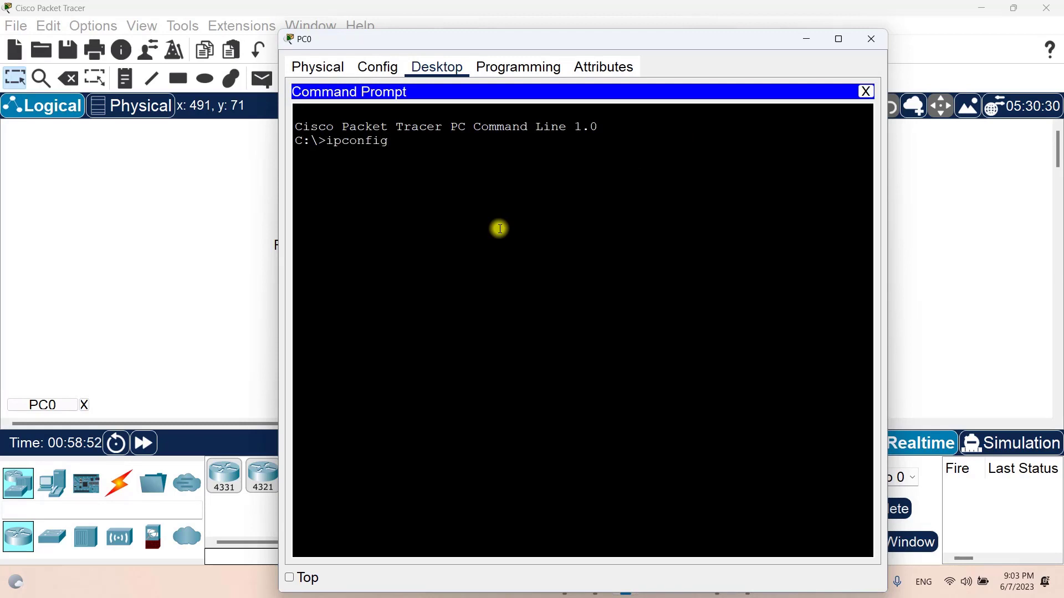
pyautogui.press('Return')
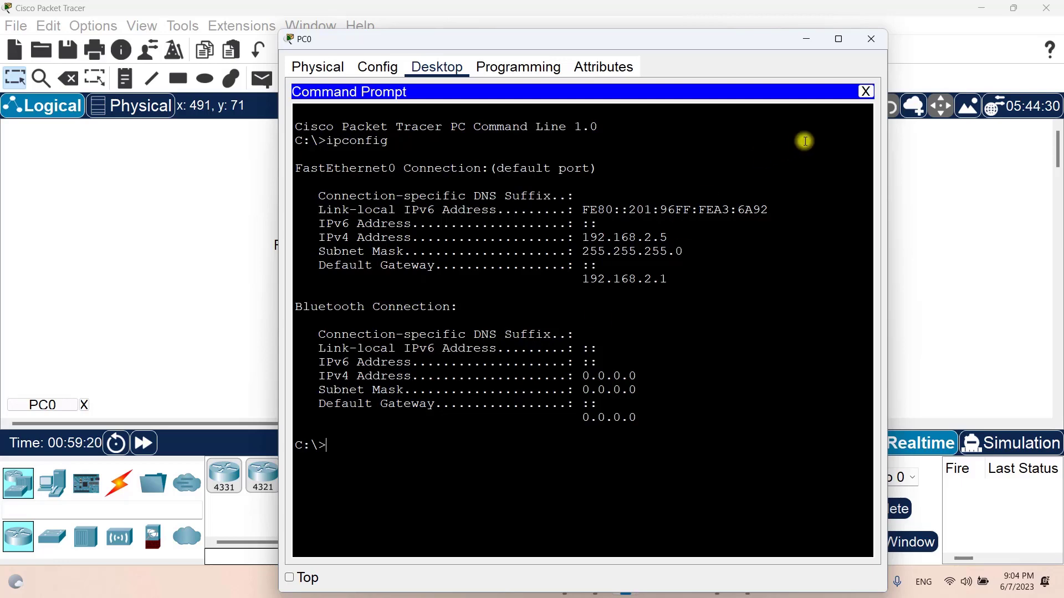
pyautogui.click(866, 91)
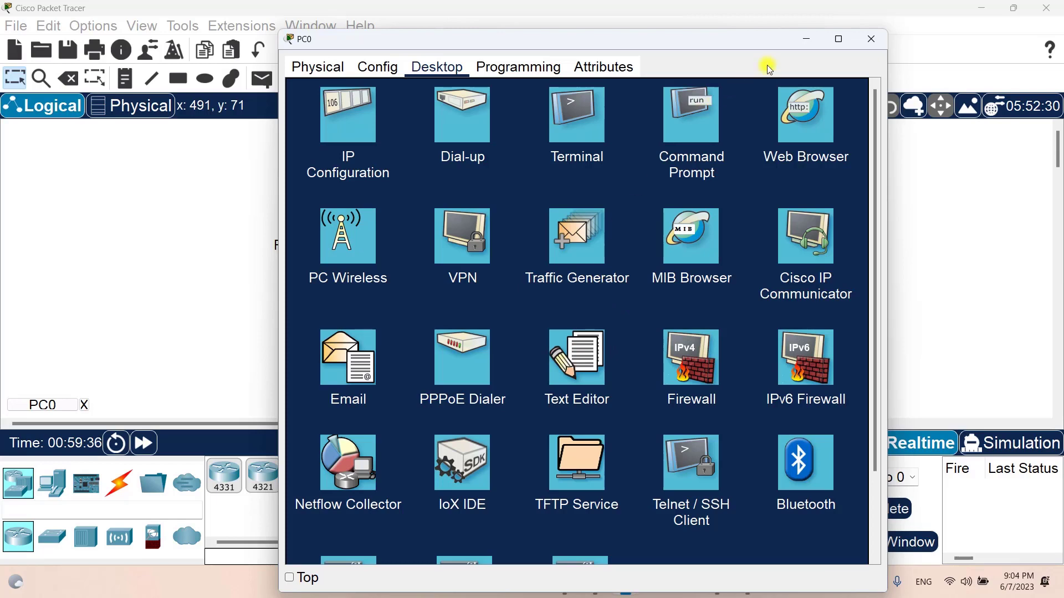
# - Close PC0, browse Server0's Desktop applications, then close Server0's window
pyautogui.click(880, 40)
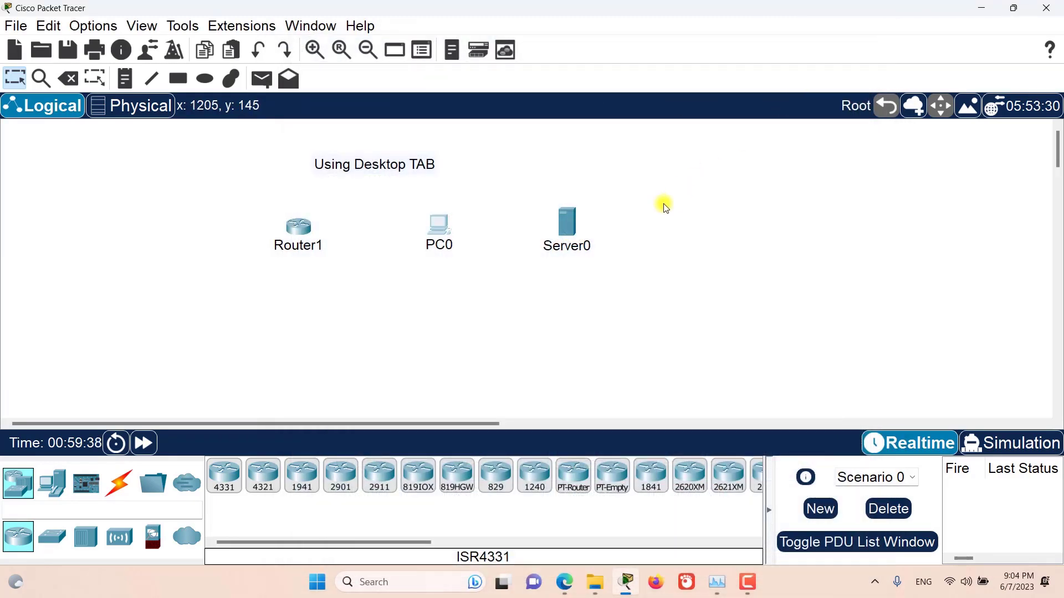
pyautogui.click(581, 227)
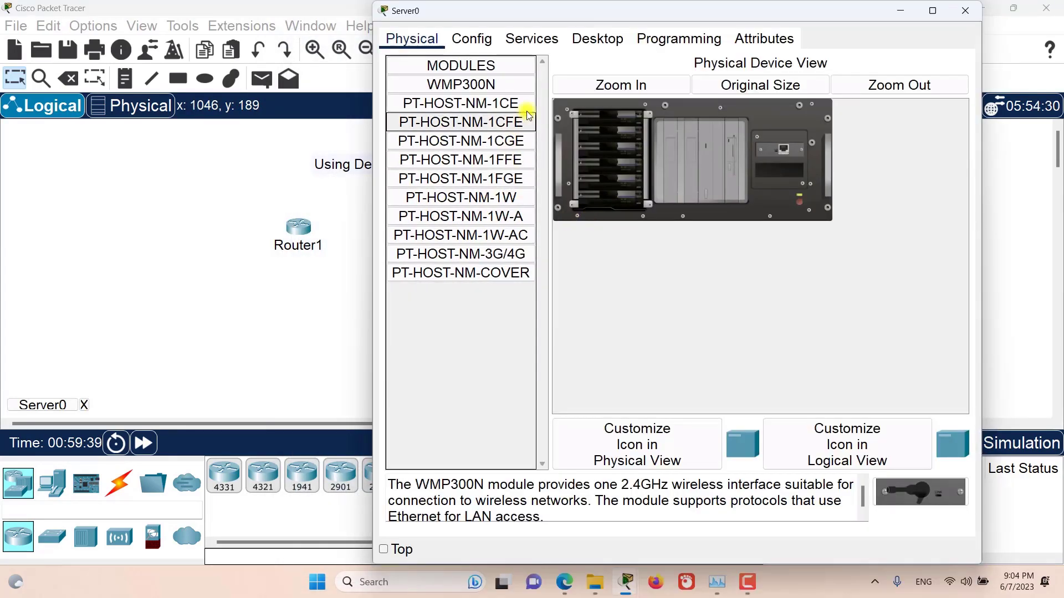
pyautogui.click(588, 39)
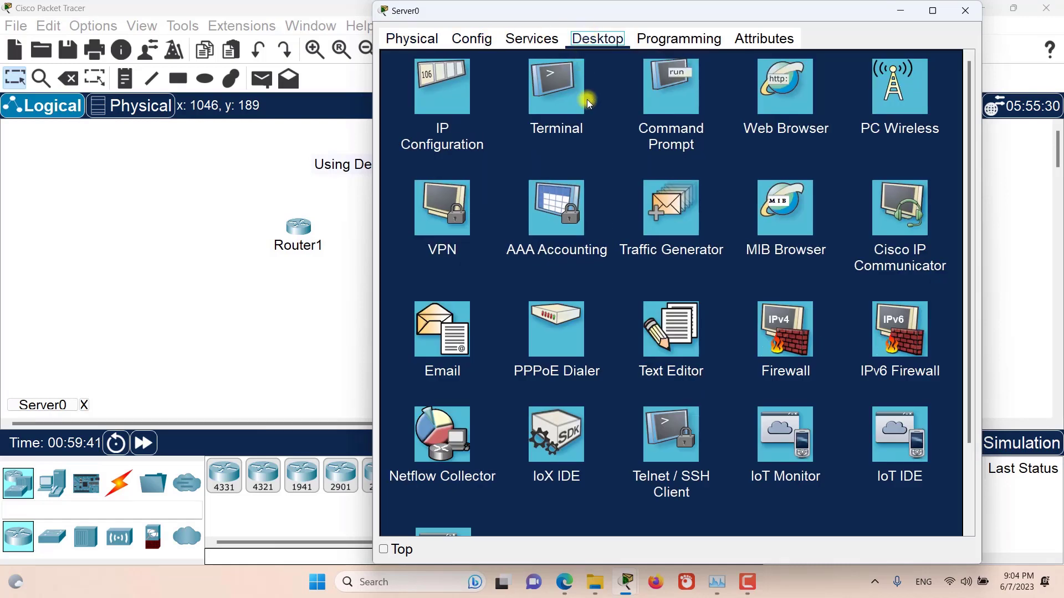
pyautogui.scroll(-1, 620, 168)
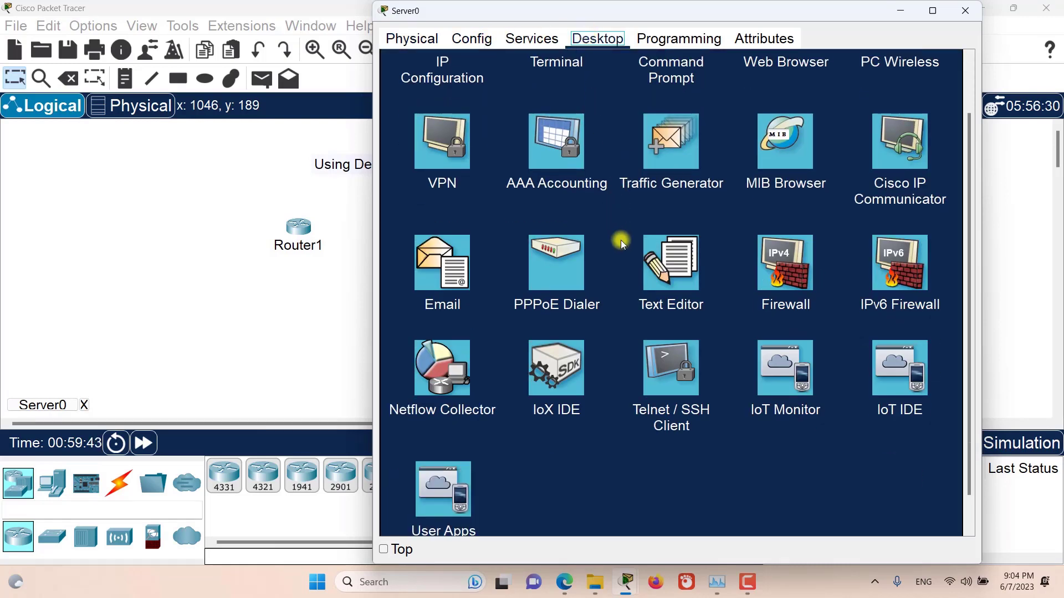
pyautogui.scroll(1, 620, 240)
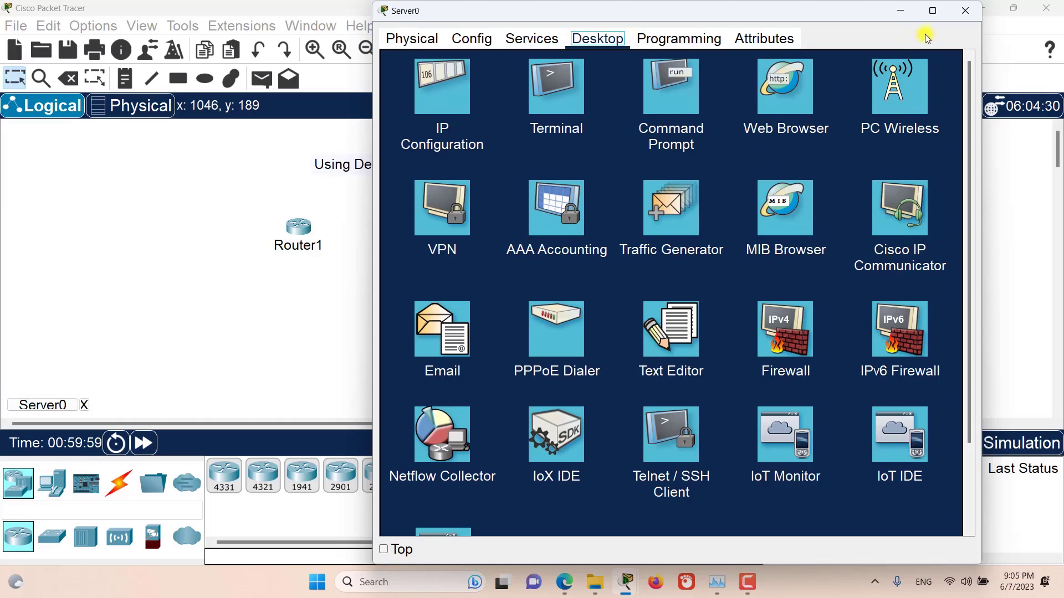
pyautogui.click(964, 12)
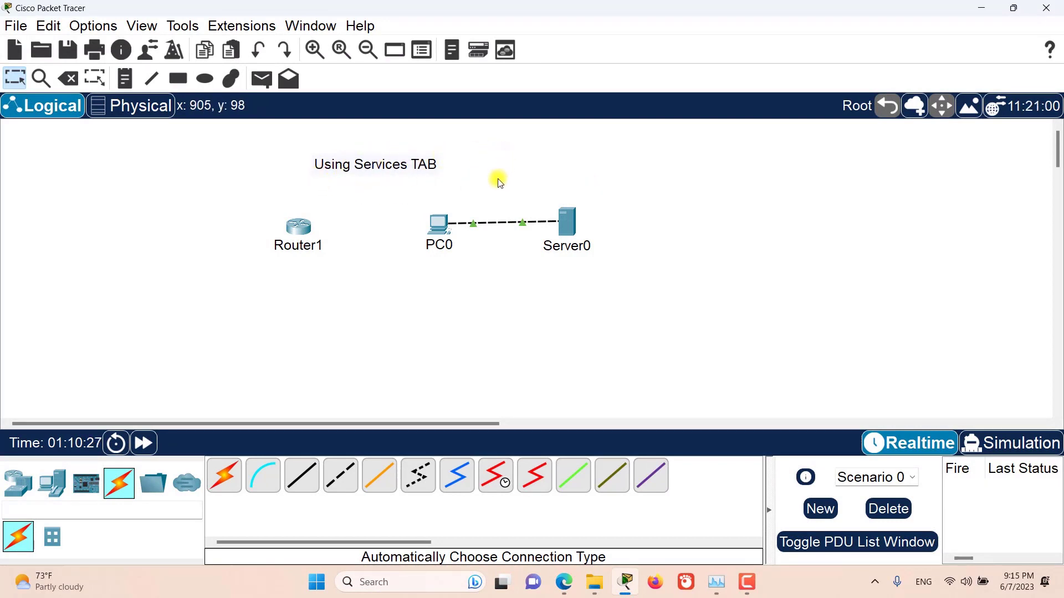
# - Check Router1 and PC0 windows, then open Server0 on its Desktop tab and reposition it
pyautogui.click(294, 233)
pyautogui.moveTo(563, 12); pyautogui.dragTo(409, 73)
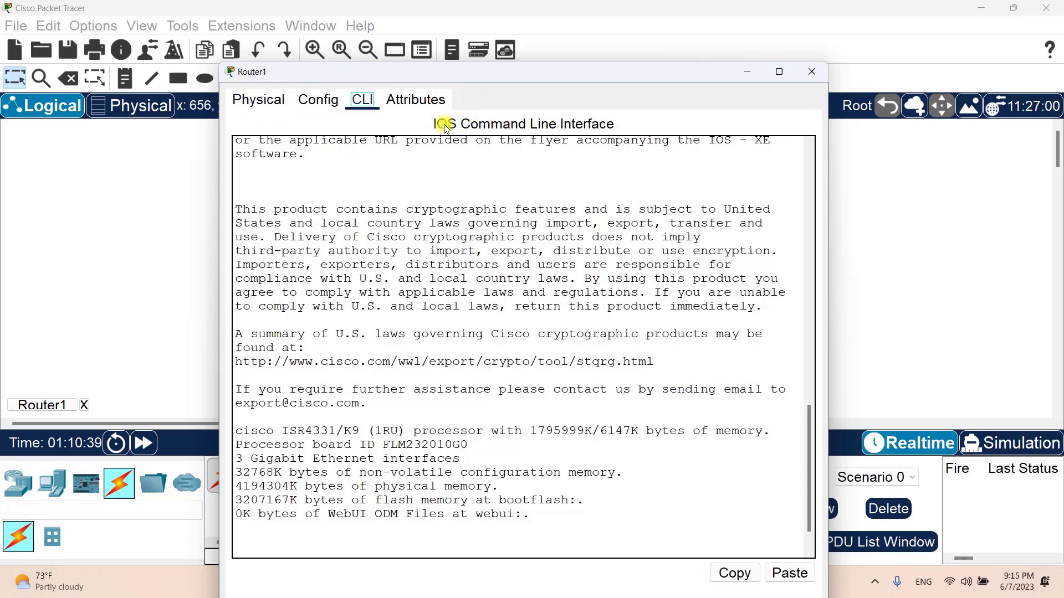
pyautogui.click(811, 72)
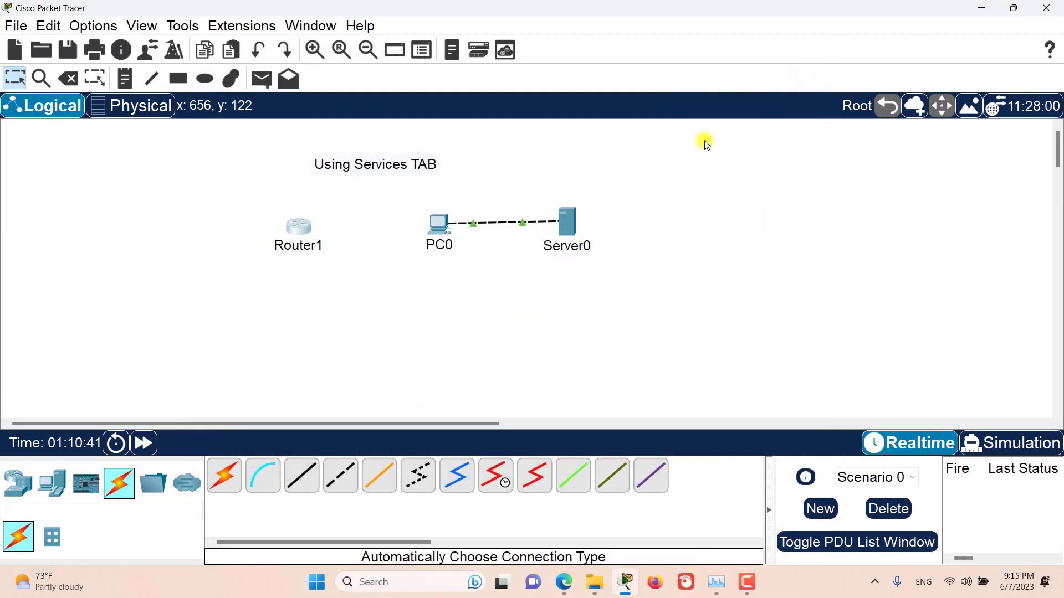
pyautogui.click(441, 220)
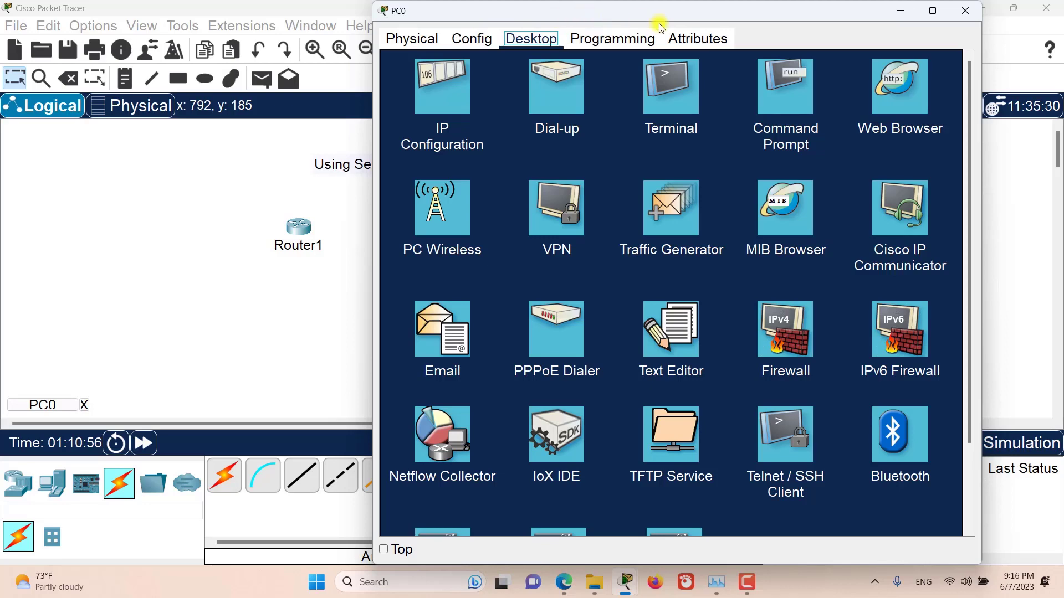
pyautogui.click(962, 14)
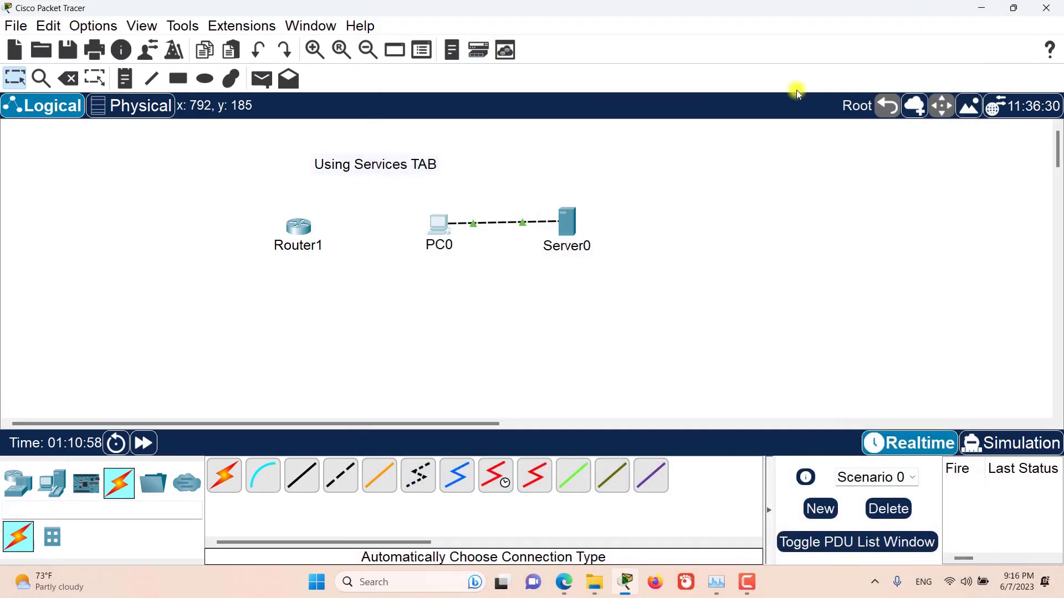
pyautogui.click(566, 216)
pyautogui.moveTo(711, 134); pyautogui.dragTo(657, 34)
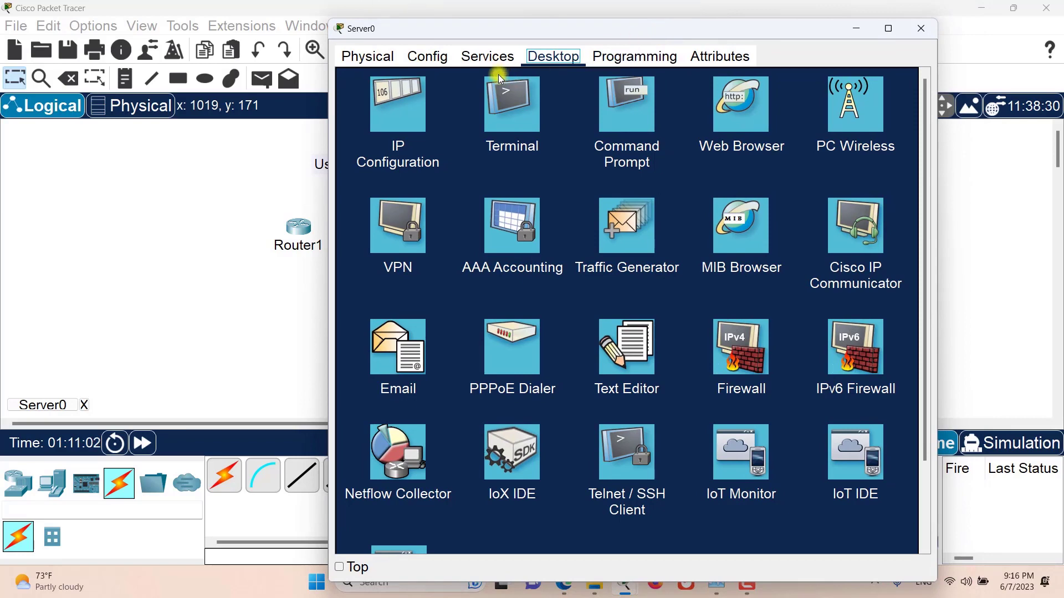
# - Review Server0's DNS and HTTP services and its helloworld.html file, then switch to PC0's Desktop
pyautogui.click(487, 60)
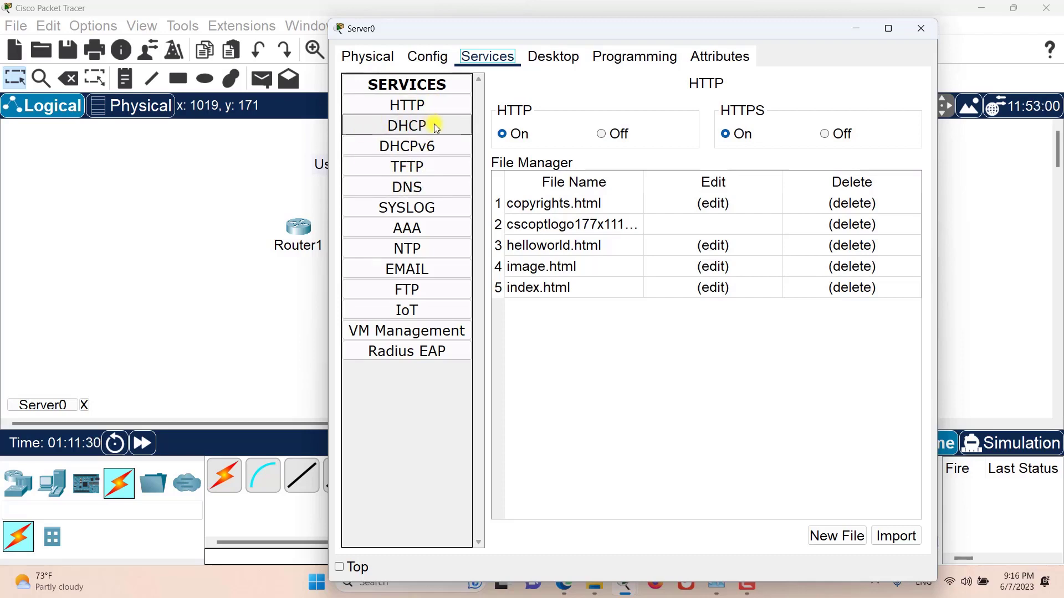
pyautogui.click(416, 190)
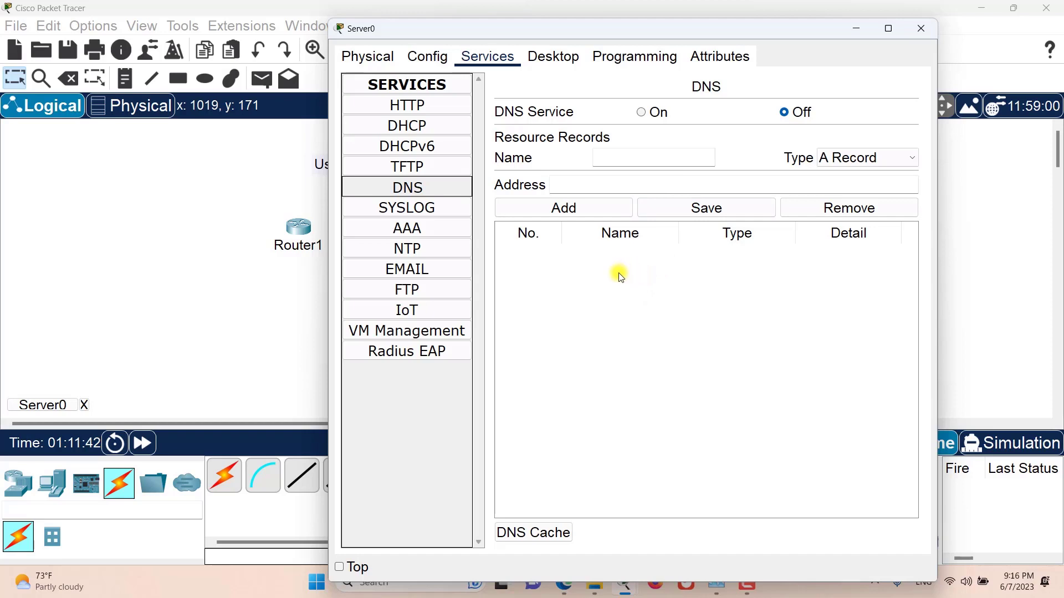
pyautogui.click(434, 109)
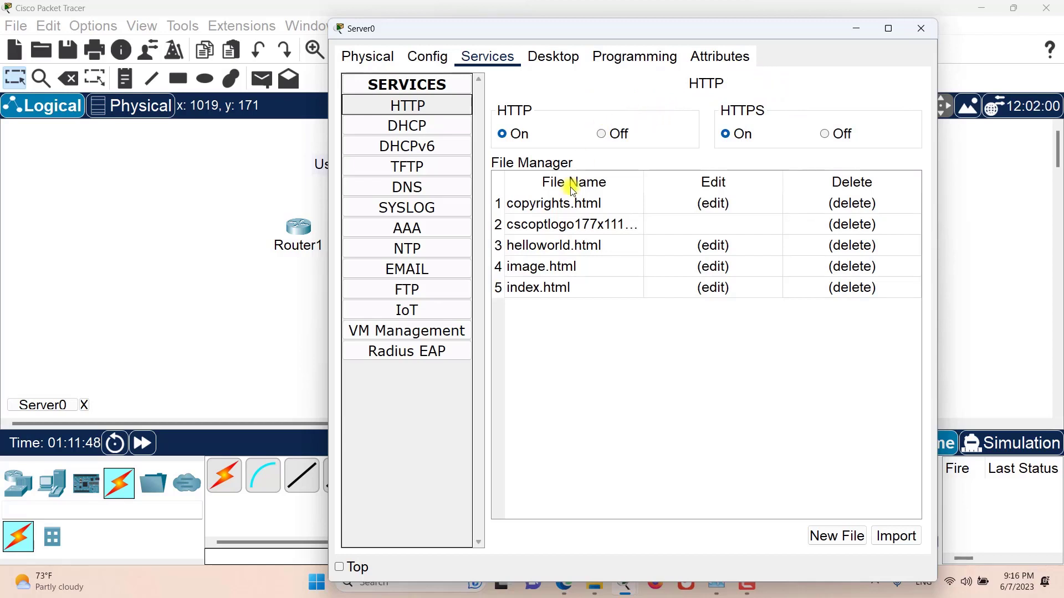
pyautogui.click(534, 245)
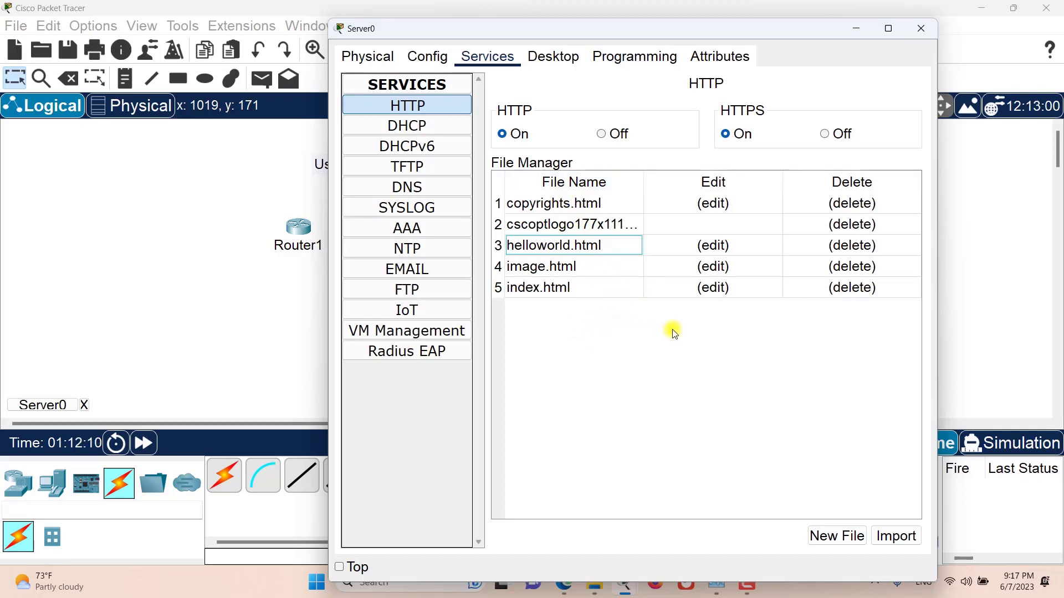
pyautogui.click(921, 28)
pyautogui.click(438, 224)
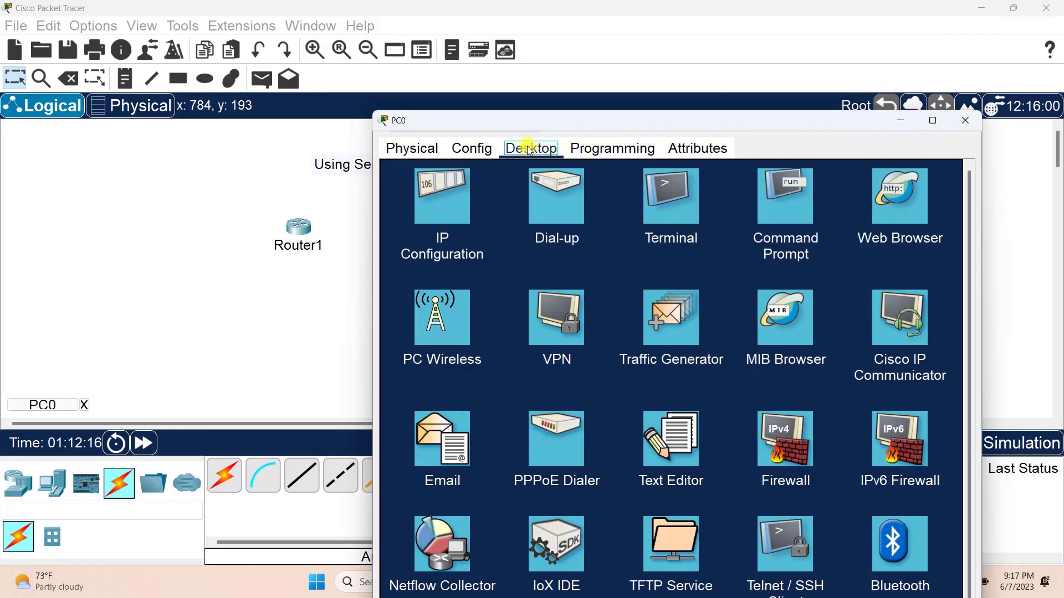
pyautogui.click(902, 205)
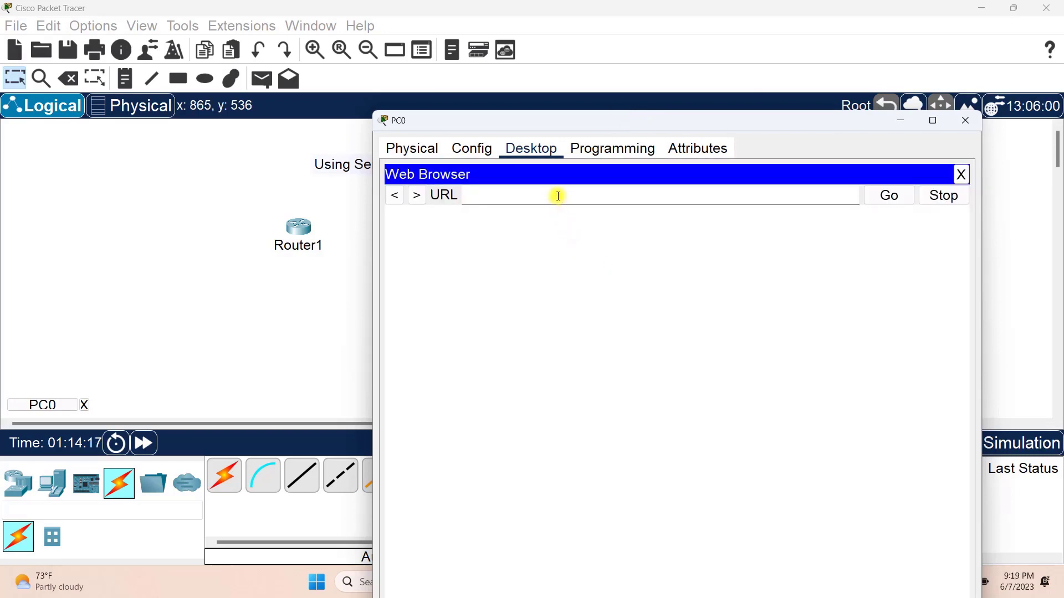
pyautogui.click(558, 196)
pyautogui.write('192.168.2.1')
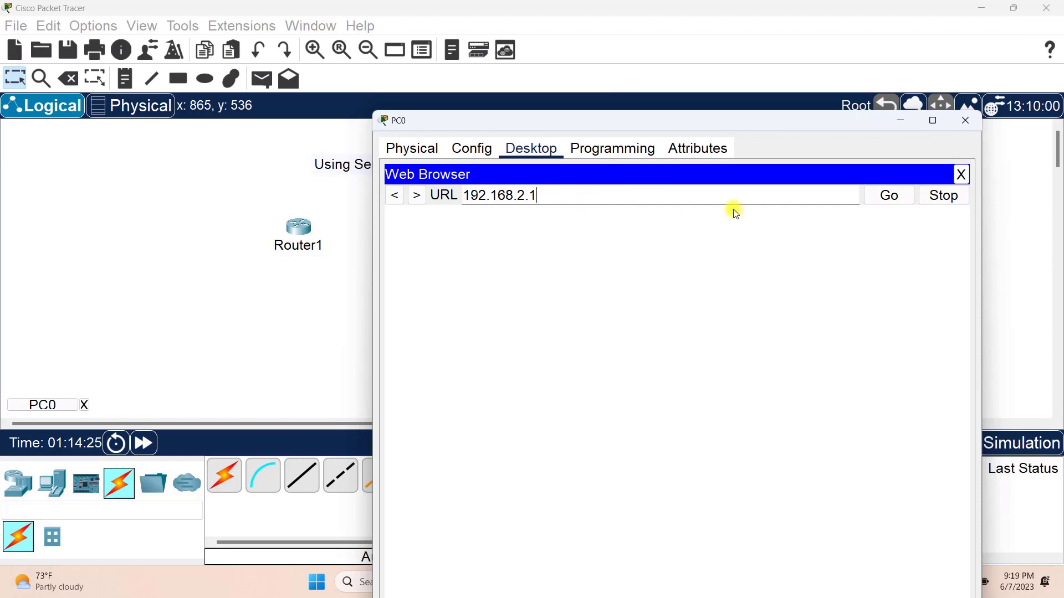
pyautogui.click(889, 195)
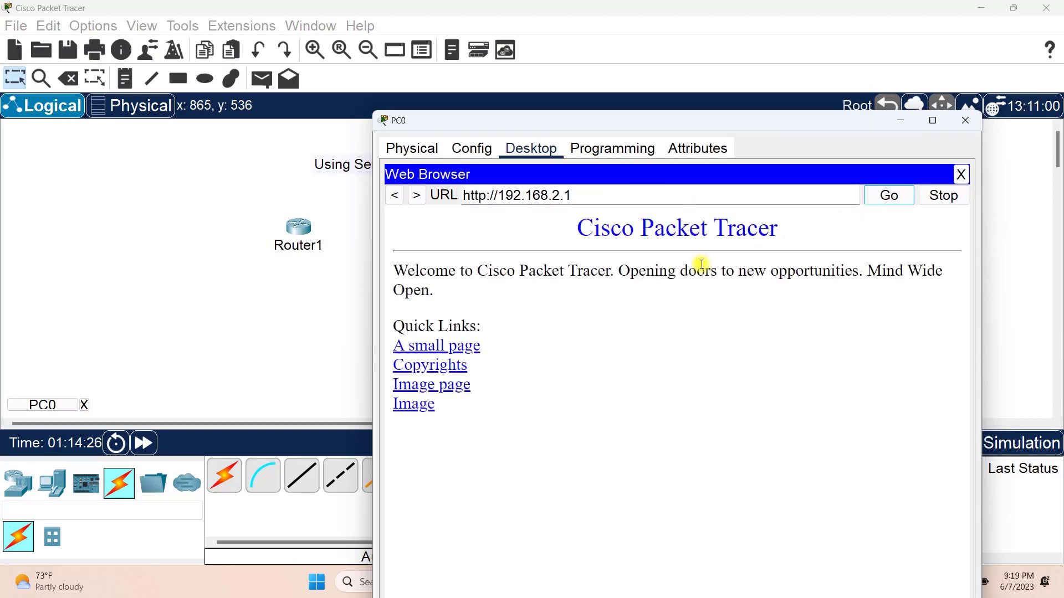
pyautogui.moveTo(575, 230); pyautogui.dragTo(803, 233)
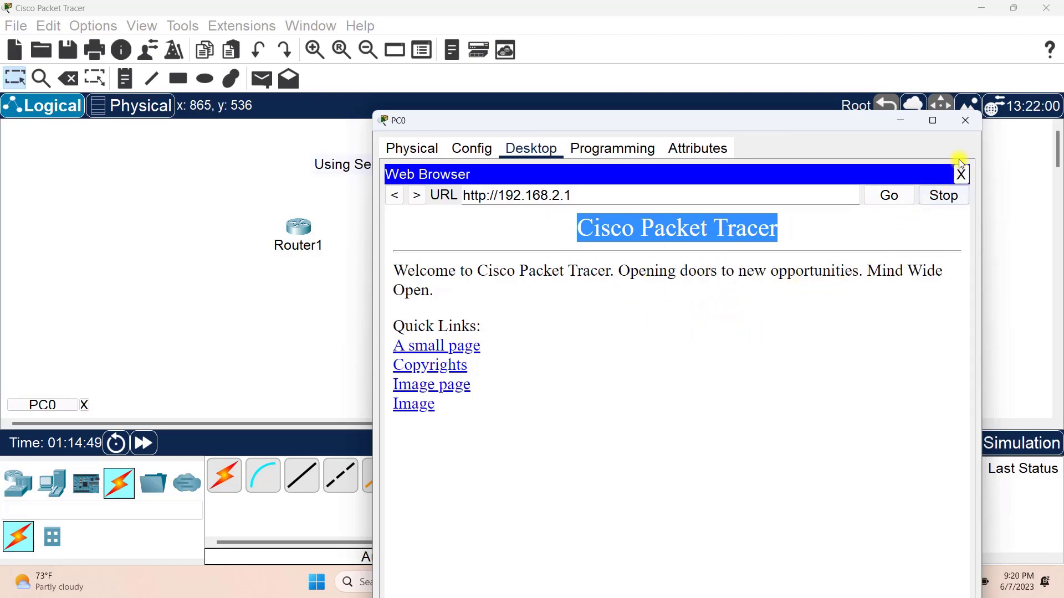
pyautogui.click(966, 123)
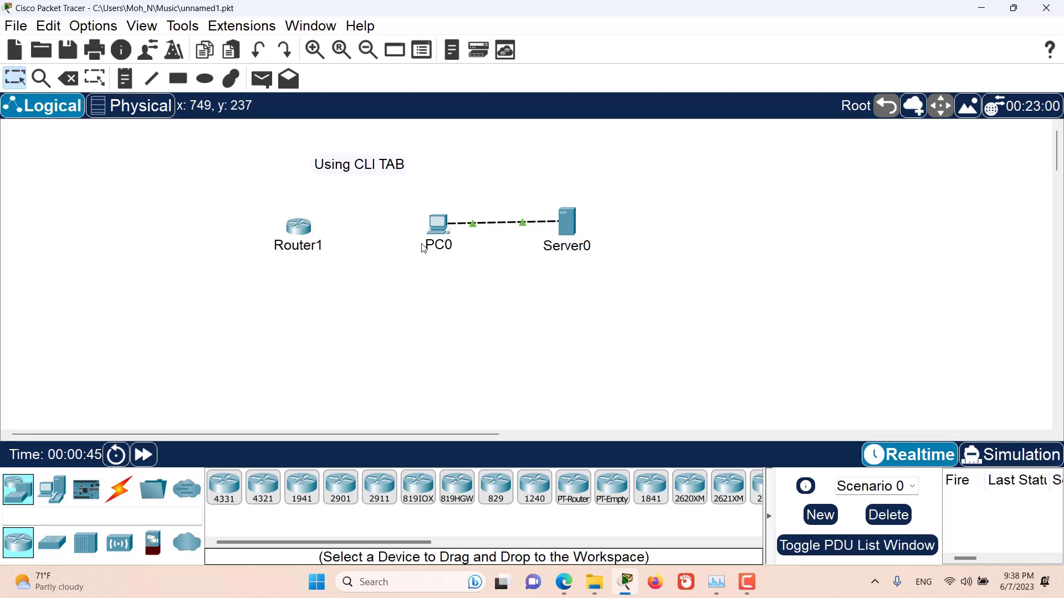
# - Briefly reopen PC0 and Server0, then bring up Router1's CLI and reposition its window
pyautogui.click(436, 224)
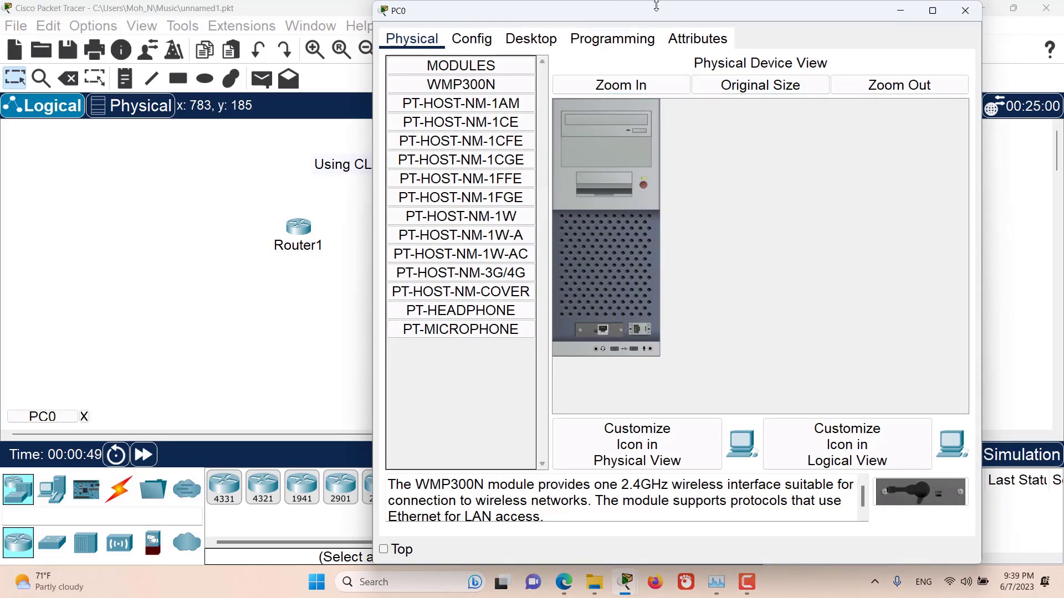
pyautogui.click(966, 10)
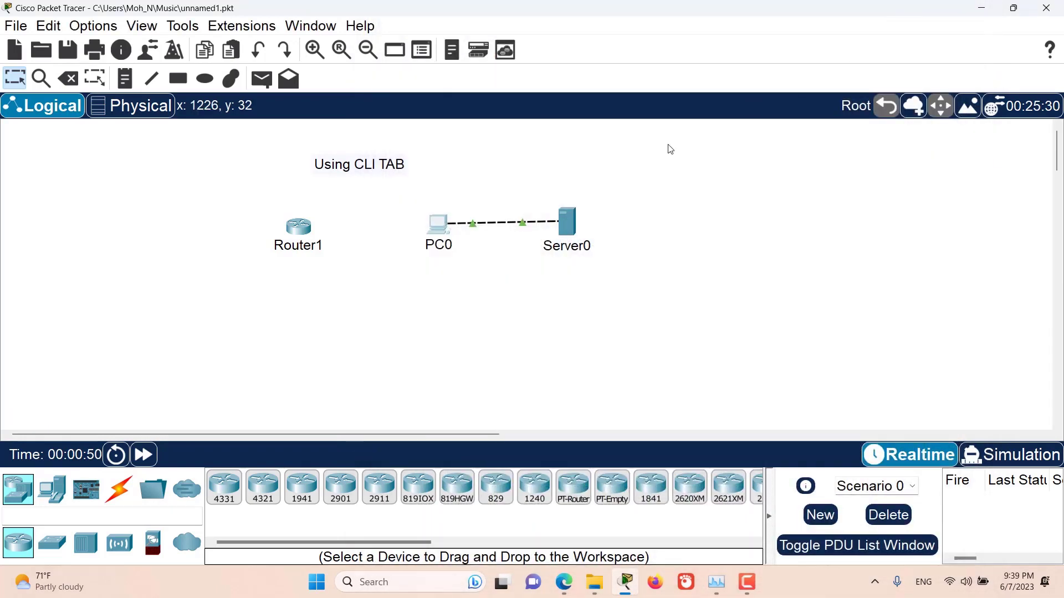
pyautogui.click(571, 223)
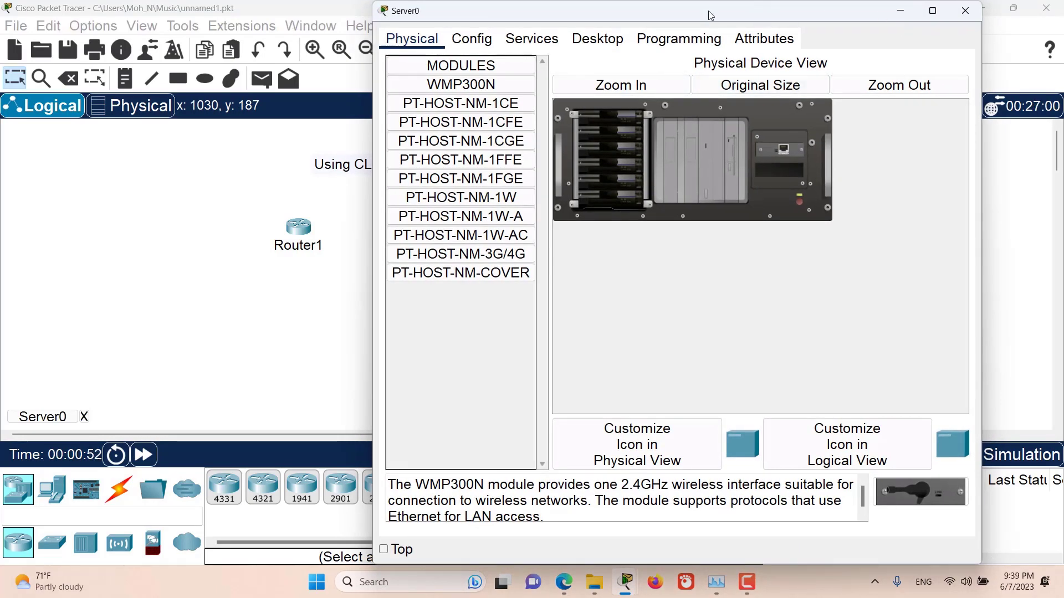
pyautogui.click(968, 16)
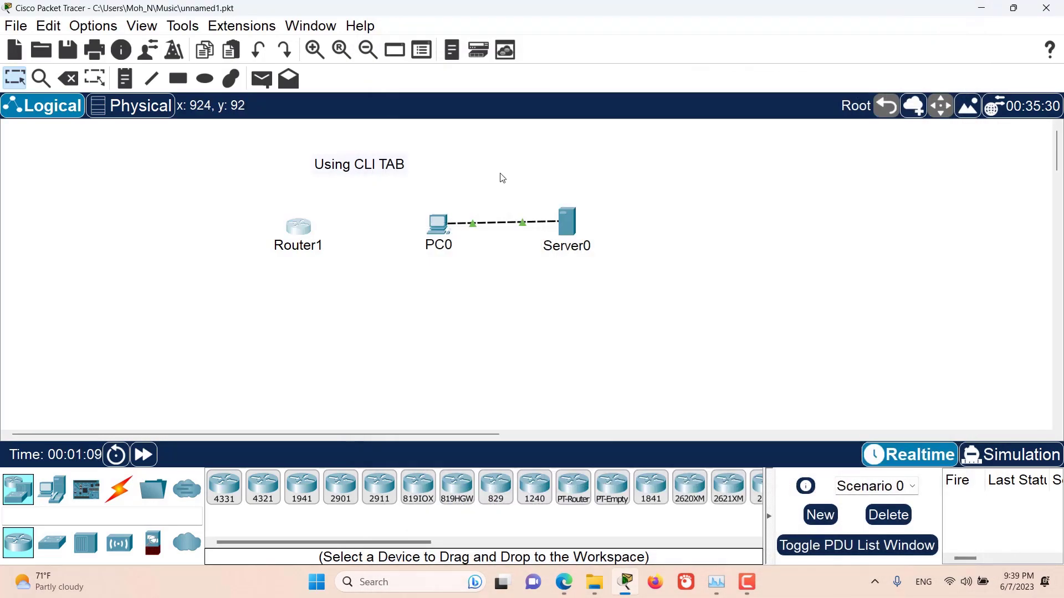
pyautogui.click(302, 227)
pyautogui.moveTo(607, 16); pyautogui.dragTo(527, 64)
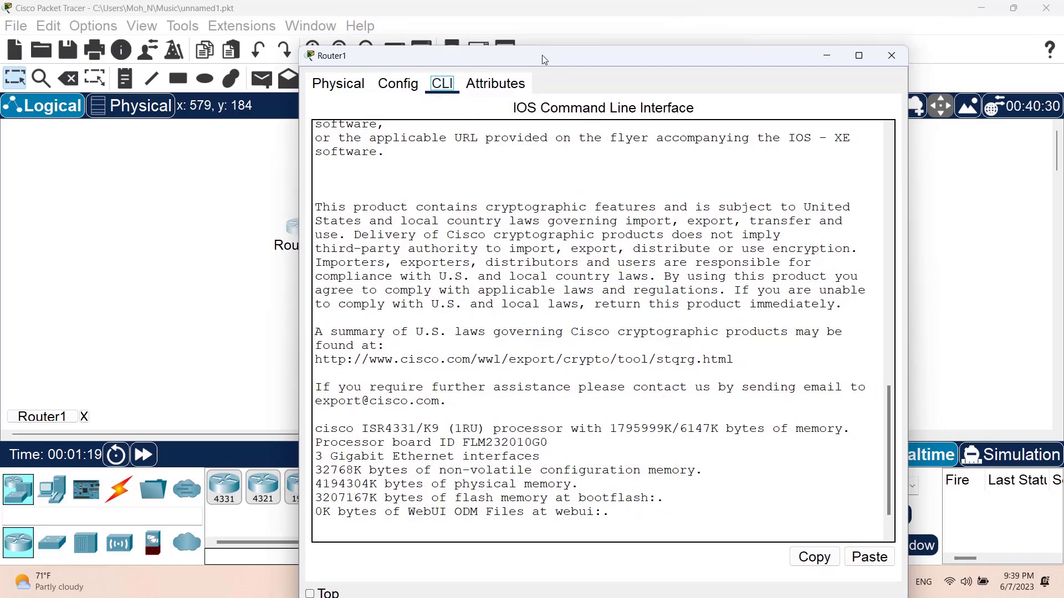
# - Start Router1's CLI session and enter global configuration mode with enable and config t
pyautogui.moveTo(544, 59); pyautogui.dragTo(563, 34)
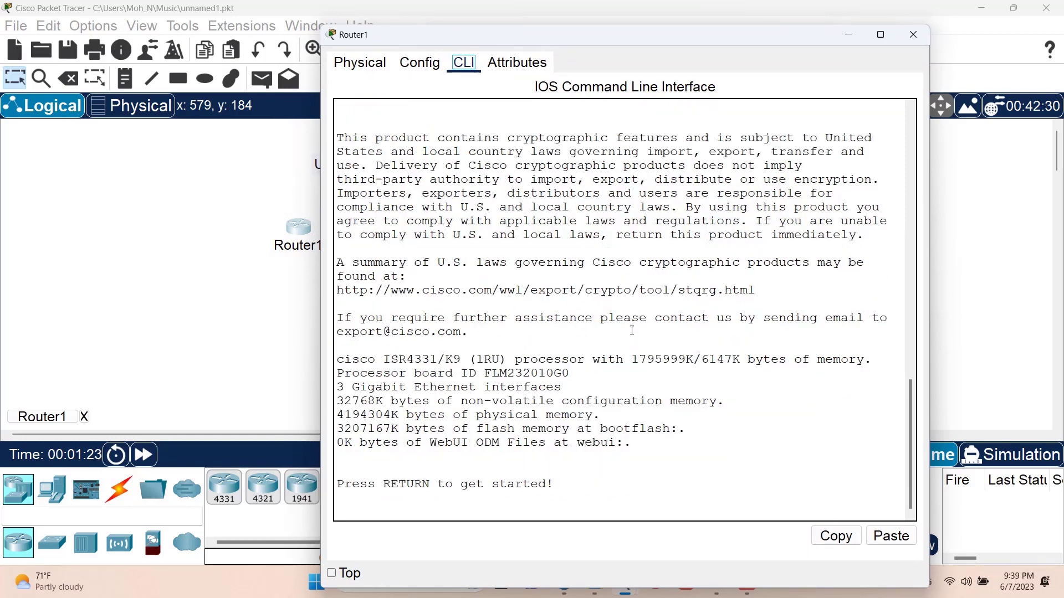
pyautogui.click(593, 489)
pyautogui.press('Return')
pyautogui.press('Return')
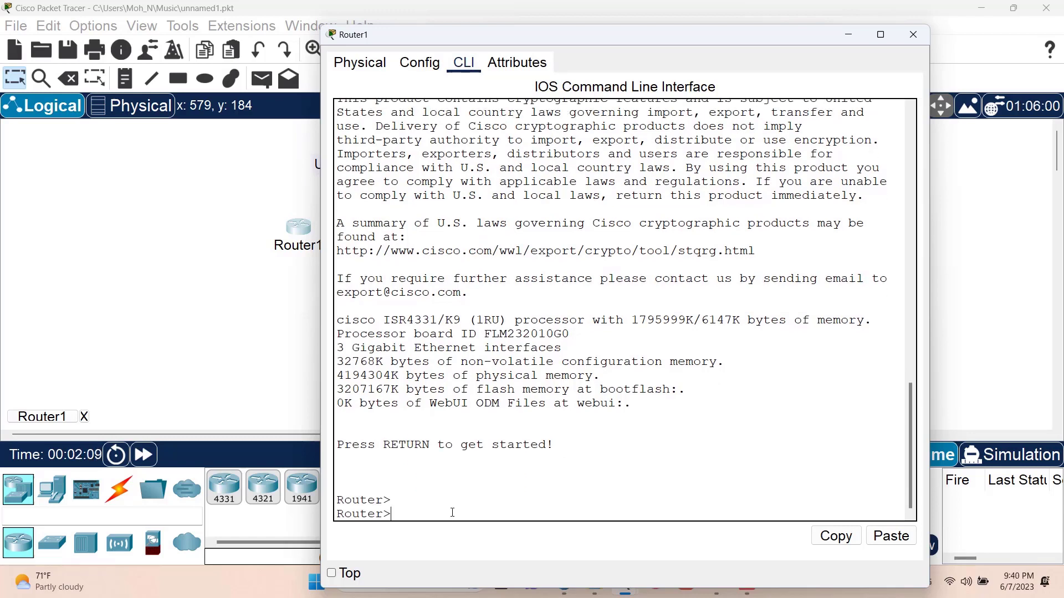
pyautogui.write('enable')
pyautogui.press('Return')
pyautogui.write('config t')
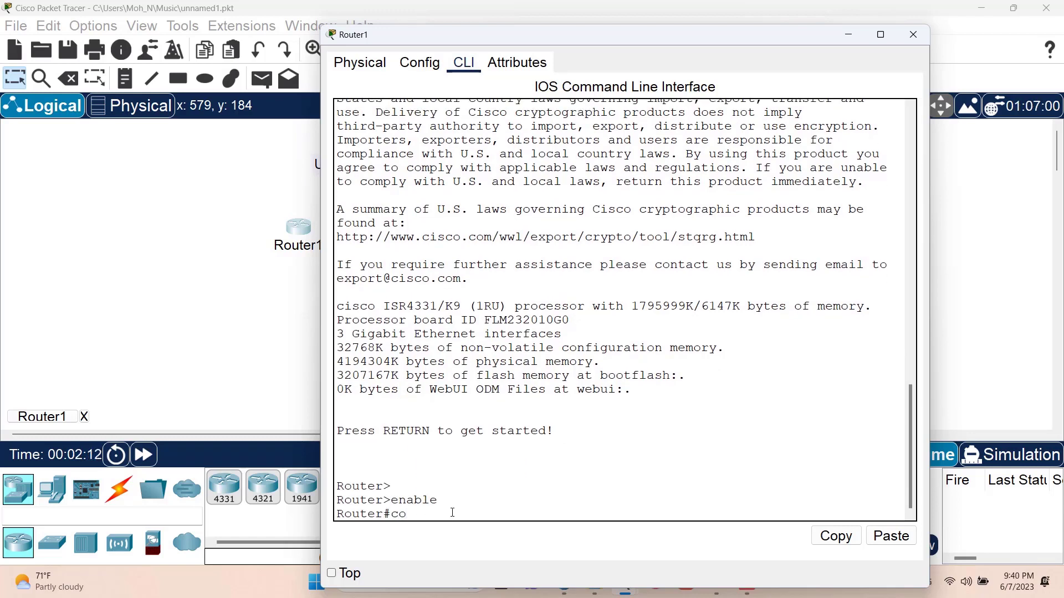
pyautogui.press('Return')
# - Select GigabitEthernet0/0/0 after fa0/0/0 is rejected, and enable it with no shutdown
pyautogui.write('i')
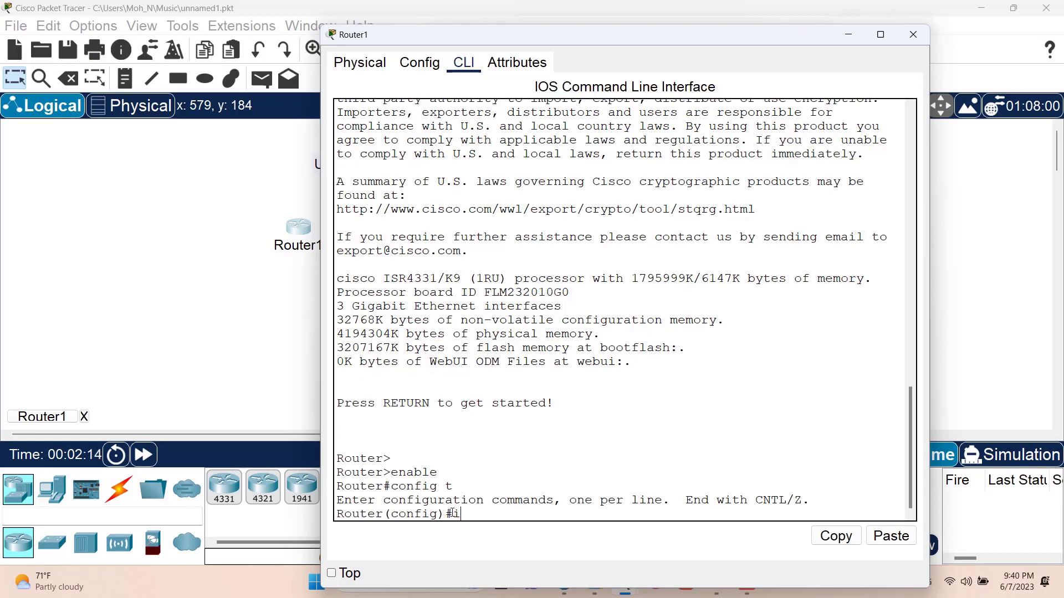
pyautogui.write('nt fa0/0/0')
pyautogui.press('Return')
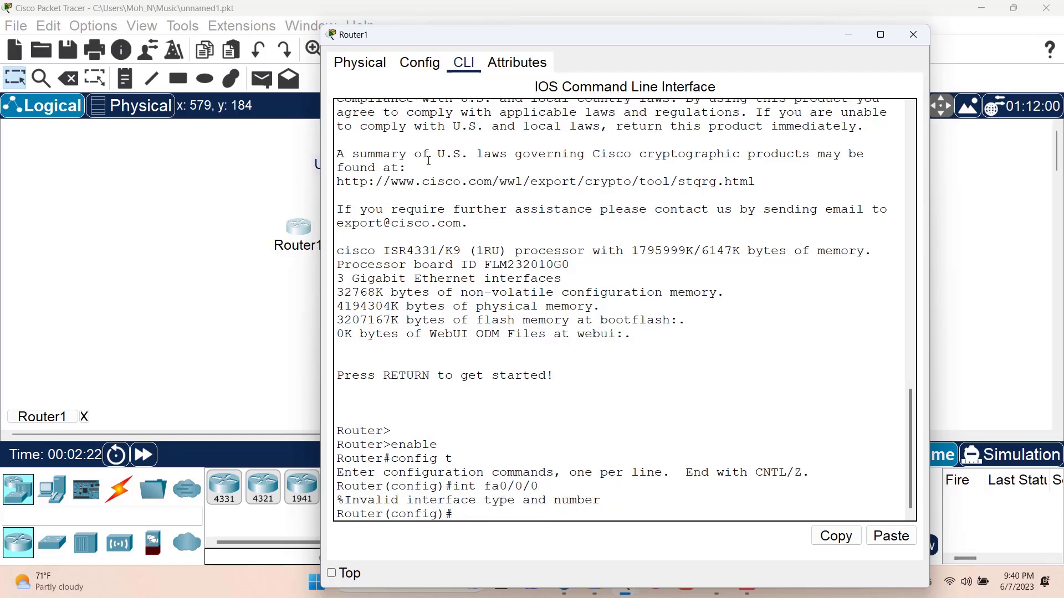
pyautogui.write('int gig')
pyautogui.write('0/0/0')
pyautogui.press('Return')
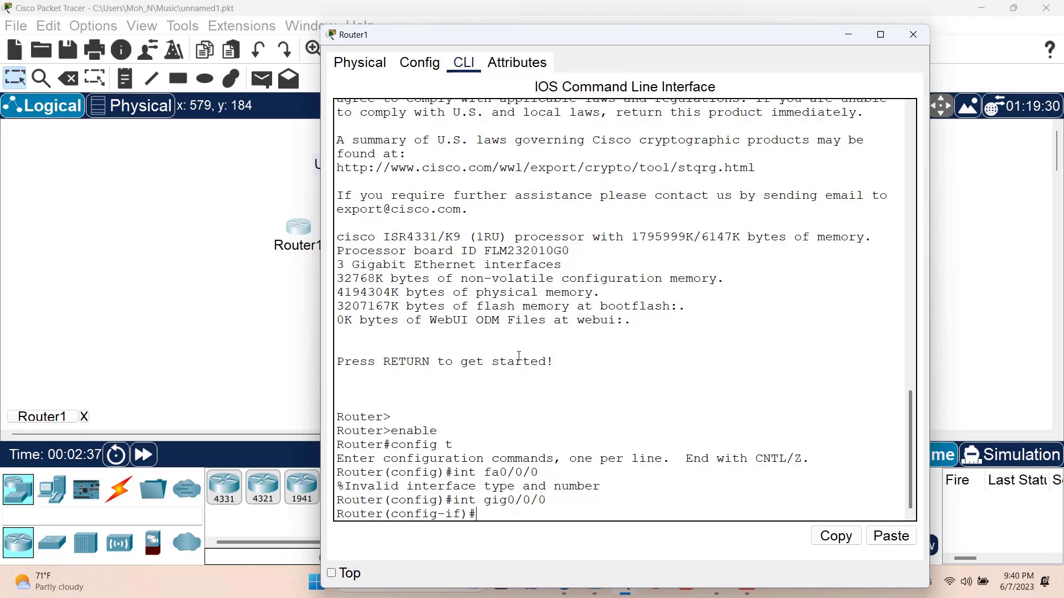
pyautogui.press('Return')
pyautogui.press('Return')
pyautogui.press('Return')
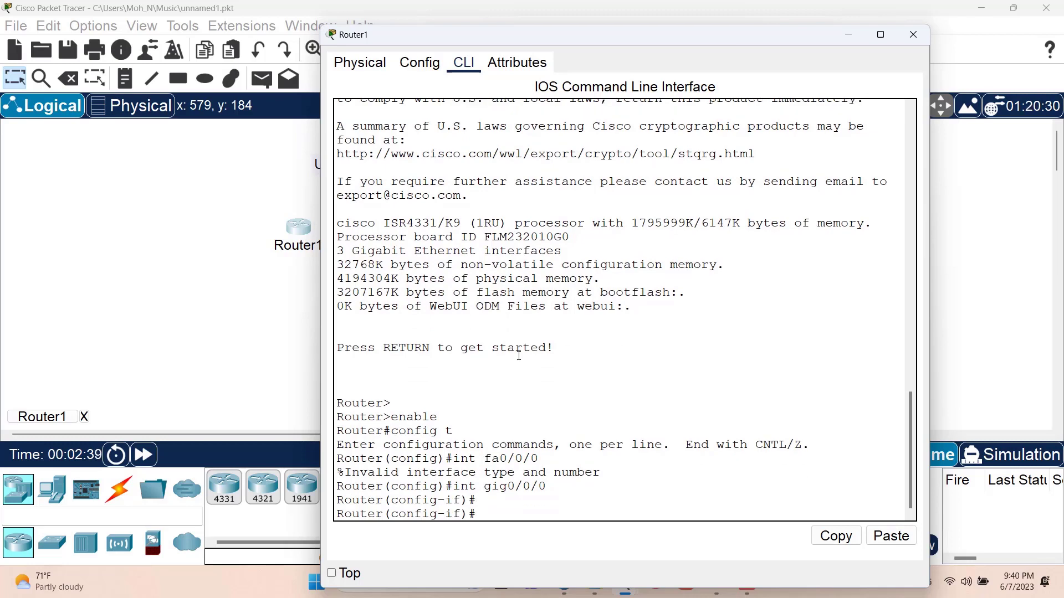
pyautogui.write('no shutdown')
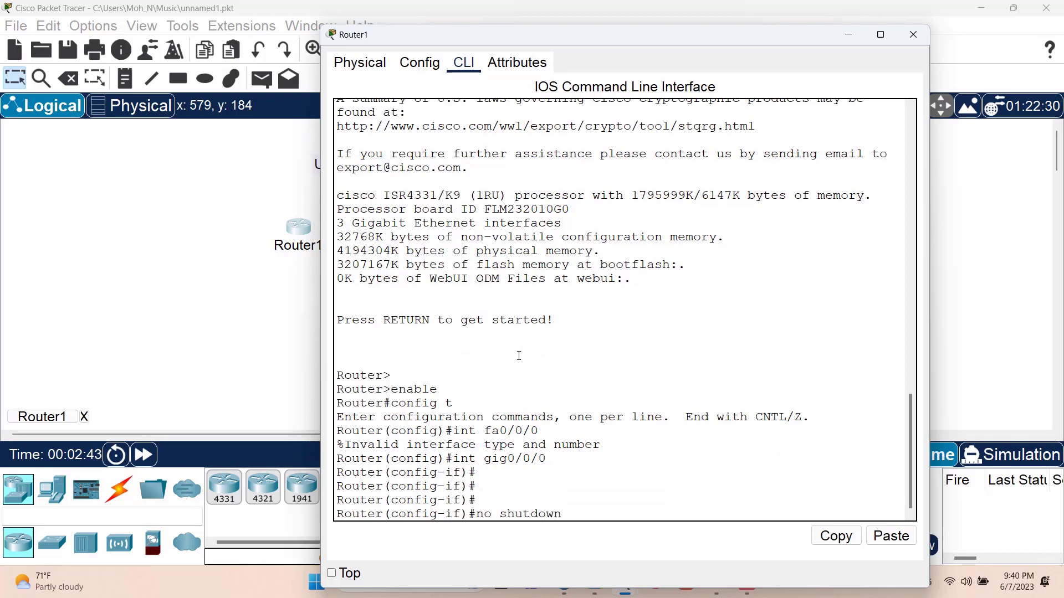
pyautogui.press('Return')
pyautogui.press('Return')
pyautogui.press('Return')
pyautogui.press('Return')
pyautogui.press('Return')
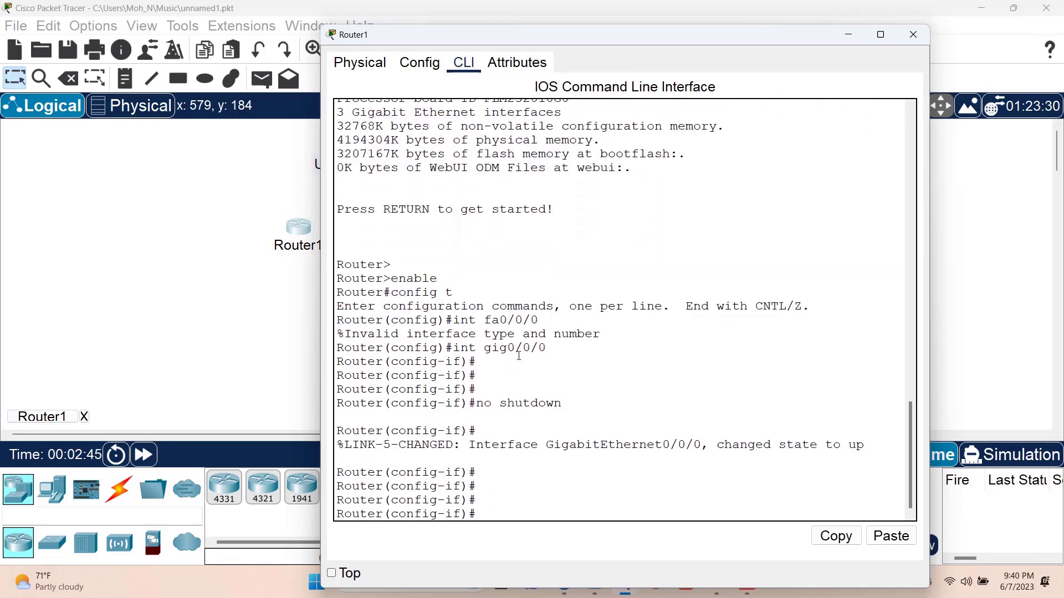
# - Give GigabitEthernet0/0/0 the address 192.168.1.1 255.255.255.0, then close Router1's window
pyautogui.write('ip ad')
pyautogui.press('Tab')
pyautogui.write('192..')
pyautogui.press('BackSpace')
pyautogui.write('168.1.1 255.255.255.0')
pyautogui.press('Return')
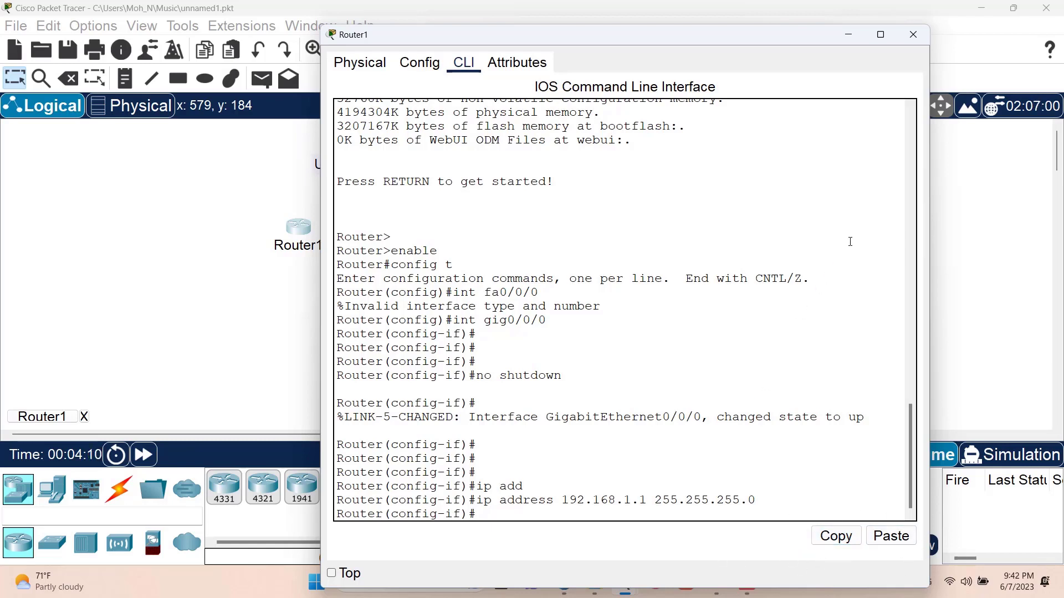
pyautogui.click(912, 35)
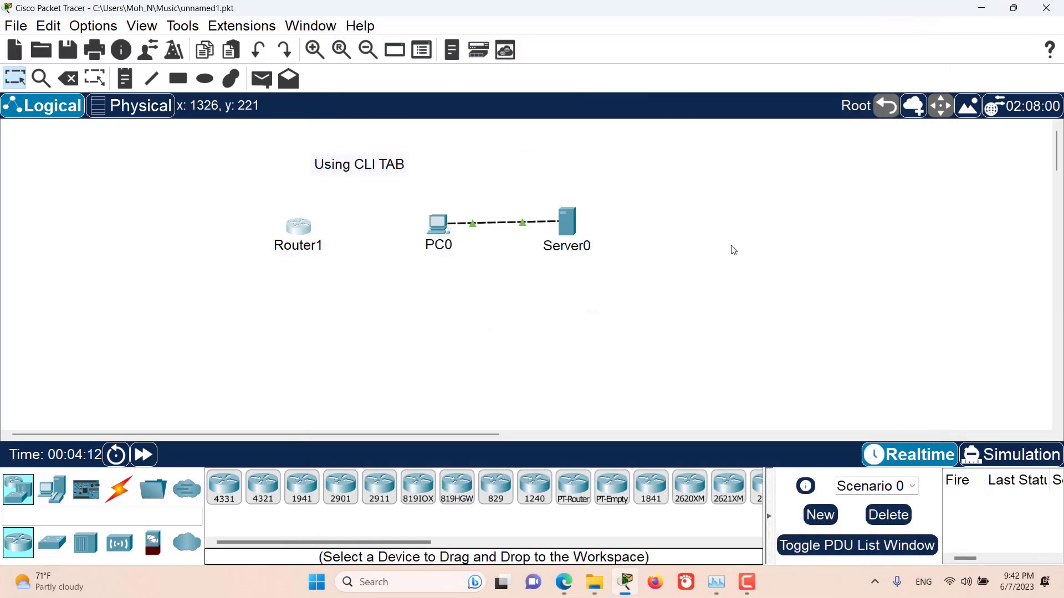